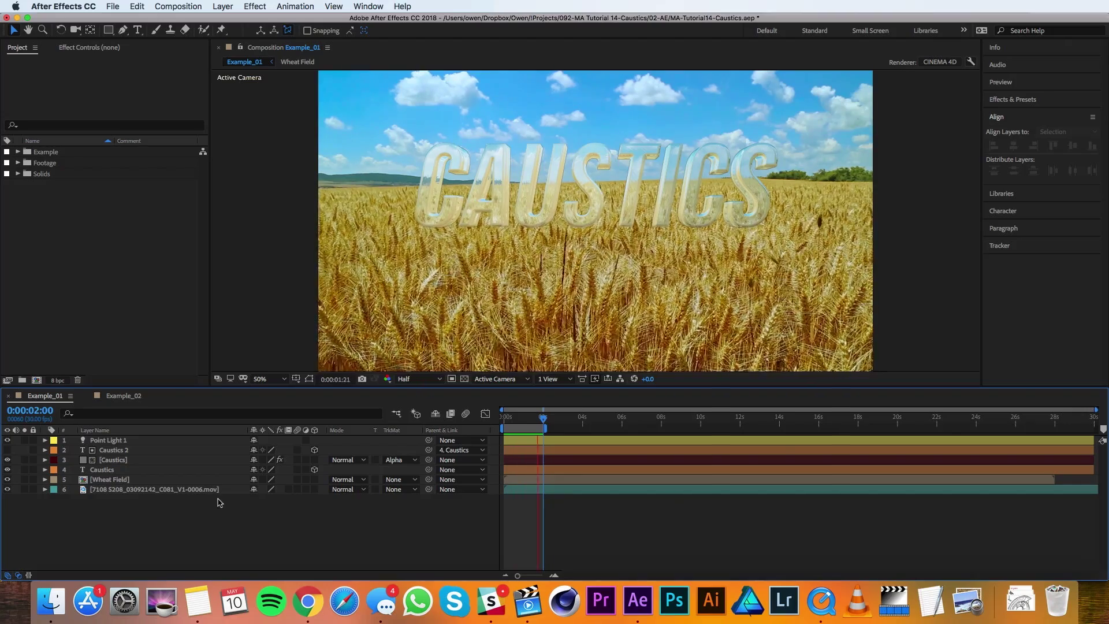
Step: Create a new 1920×1080, 29.97 fps composition named 'Glass Text'
{"action": "left_click", "coordinate": [37, 380]}
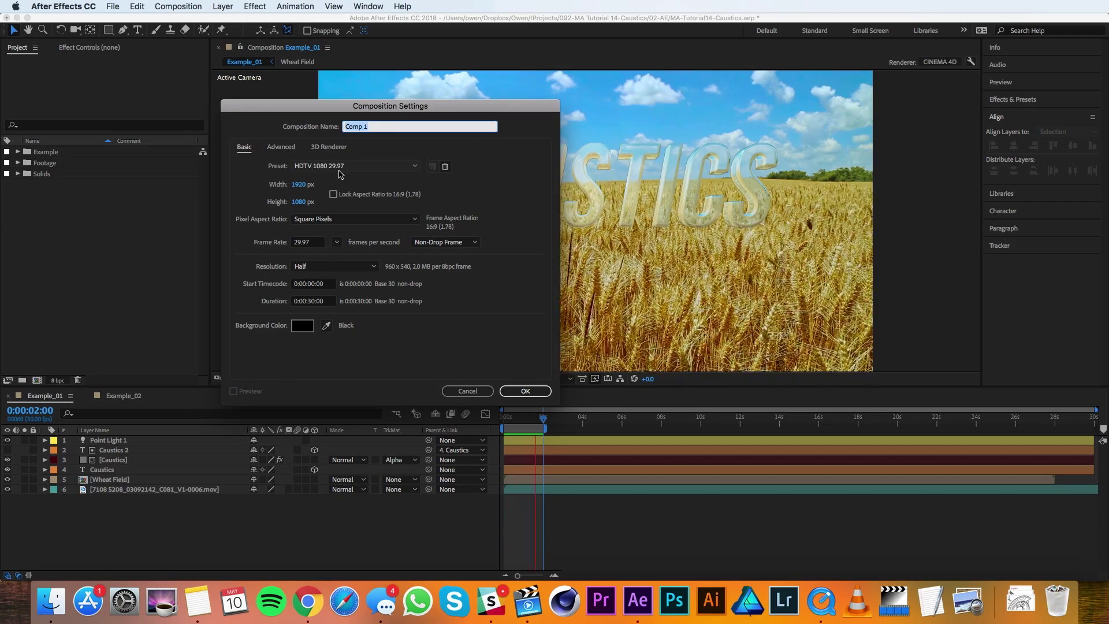
{"action": "type", "text": "Glass Te"}
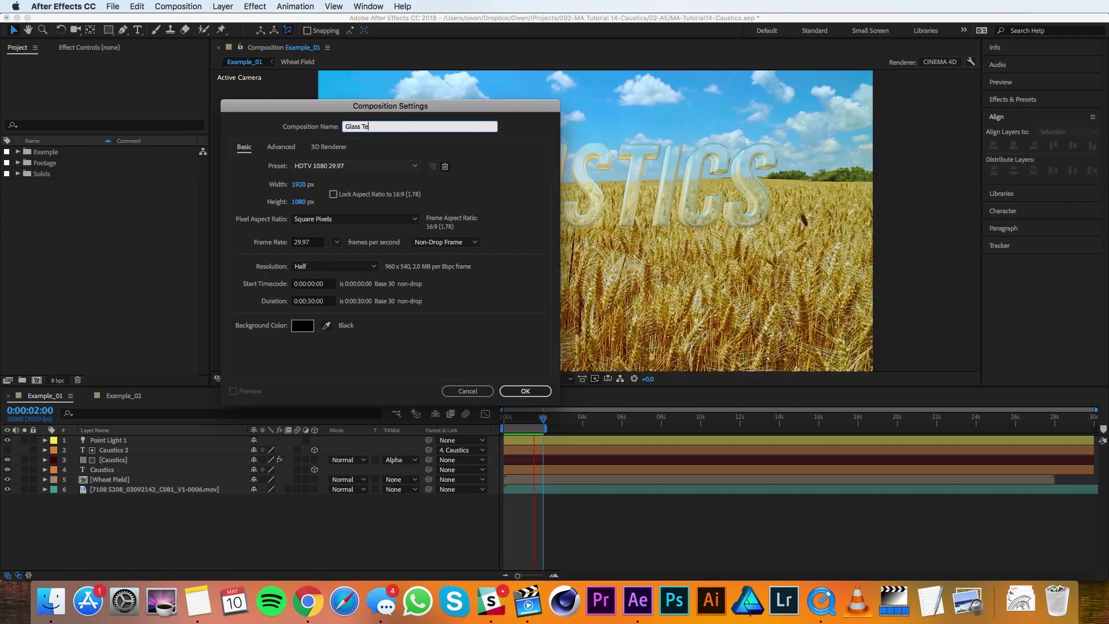
{"action": "type", "text": "xt"}
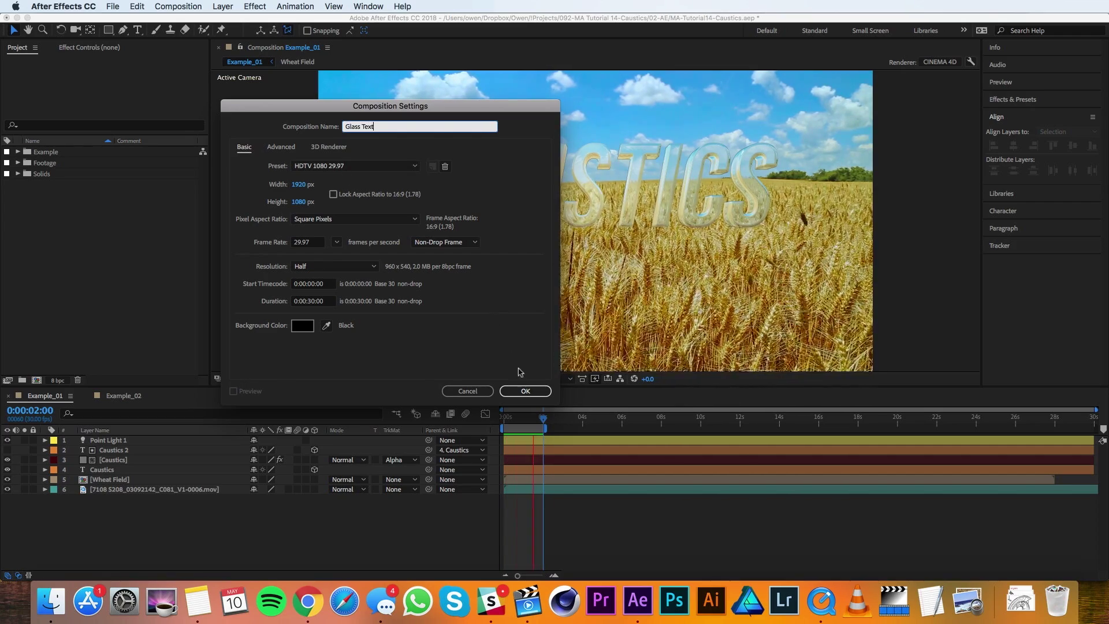
{"action": "left_click", "coordinate": [522, 391]}
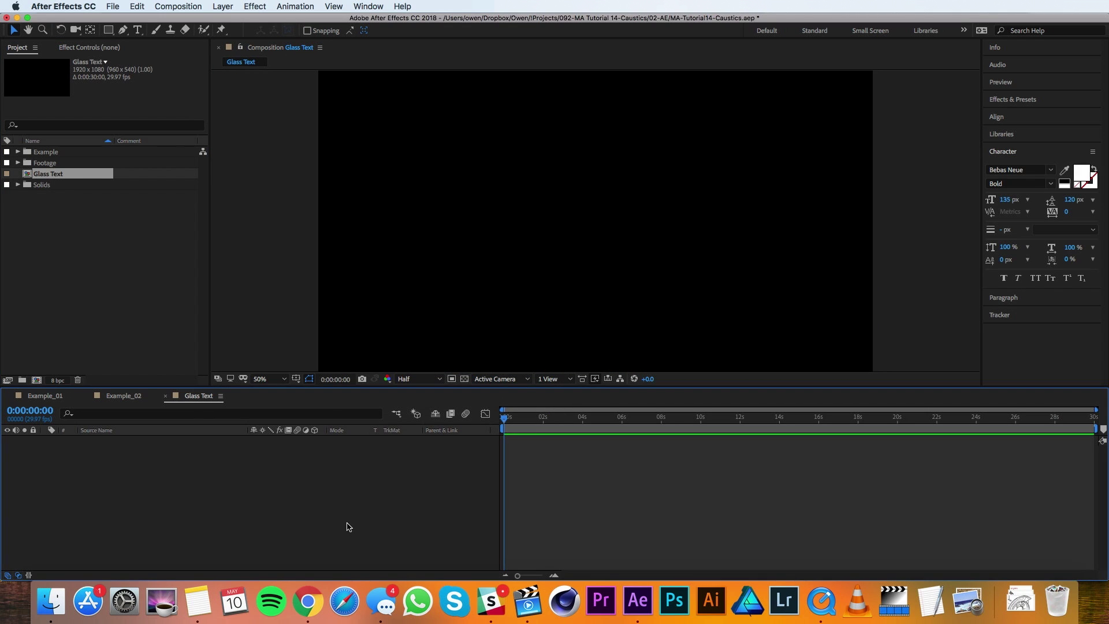
Step: Type 'GLASS' as a new text layer and apply Faux Bold and Faux Italic
{"action": "left_click", "coordinate": [139, 32]}
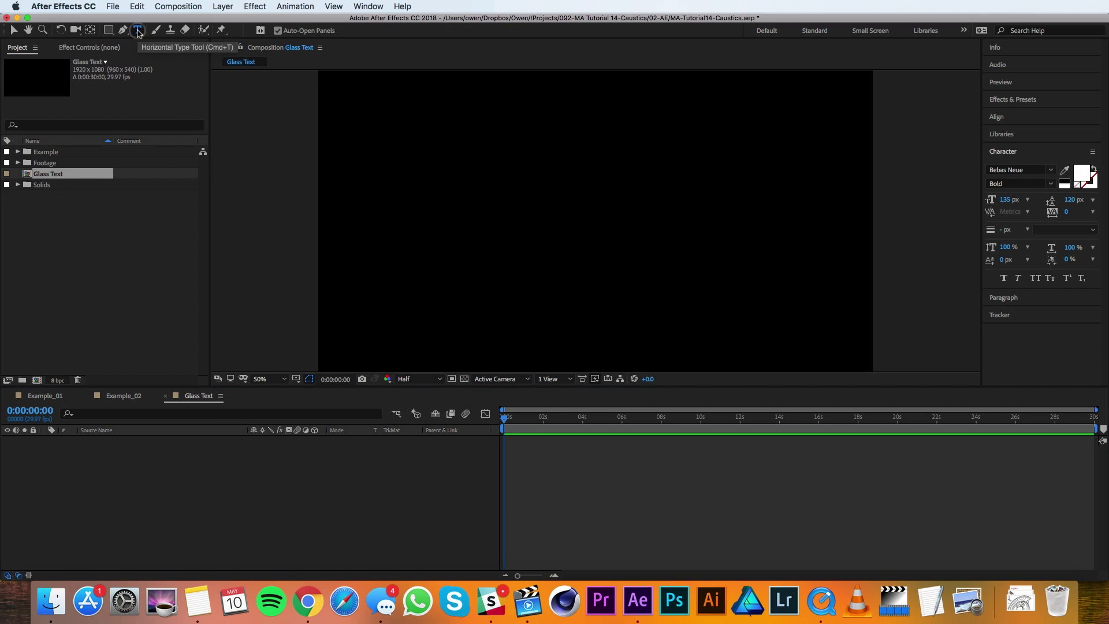
{"action": "left_click", "coordinate": [445, 183]}
{"action": "type", "text": "Gla"}
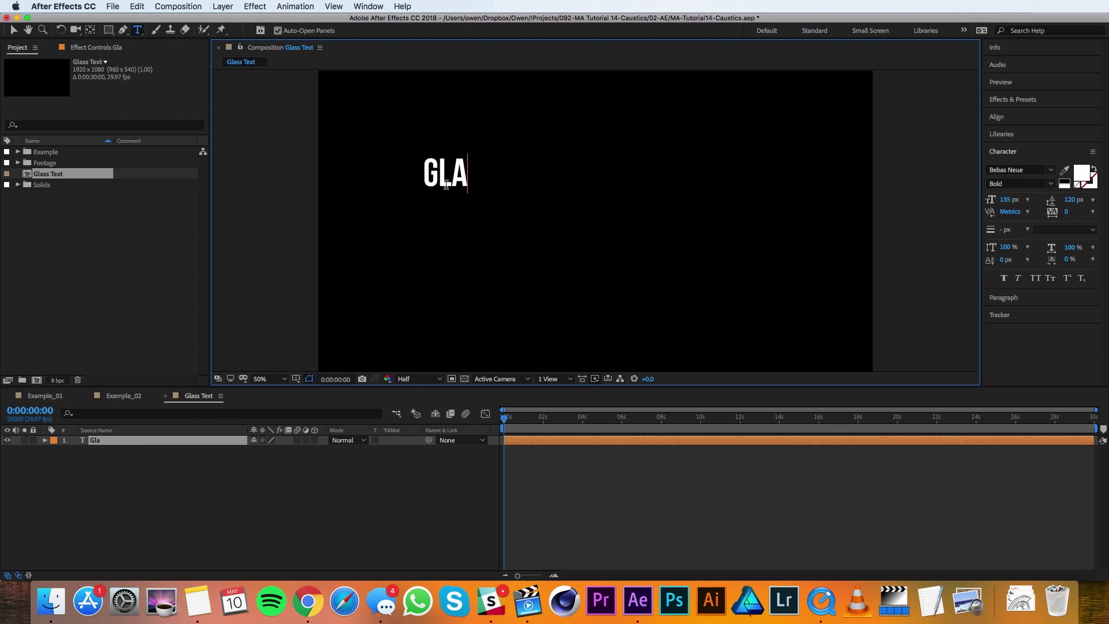
{"action": "type", "text": "ss"}
{"action": "left_click", "coordinate": [13, 31]}
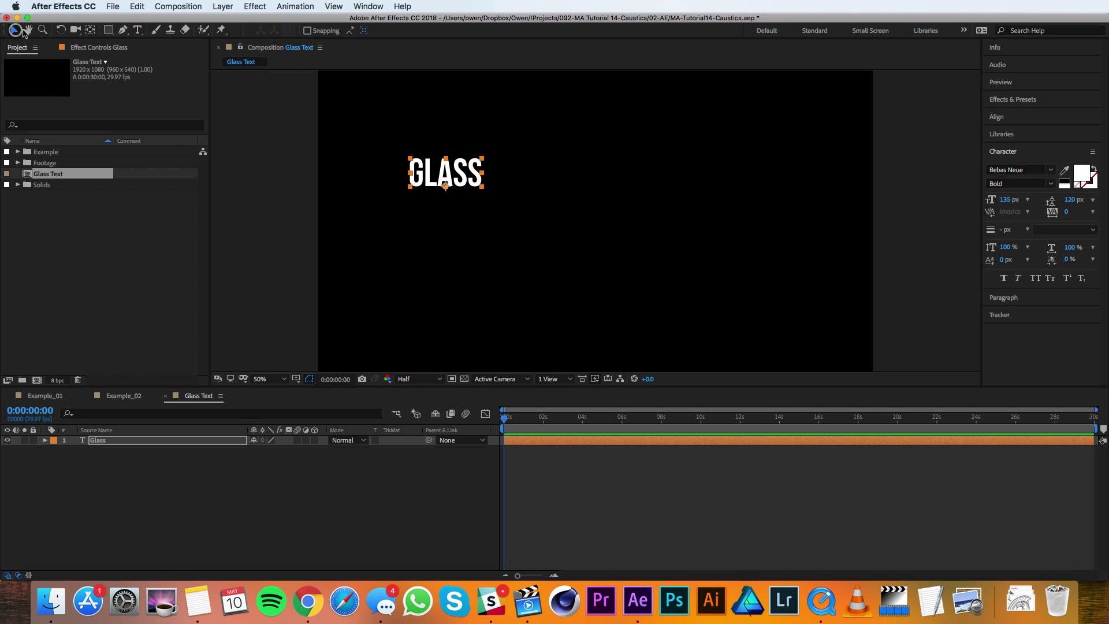
{"action": "left_click", "coordinate": [1006, 280]}
{"action": "left_click", "coordinate": [1018, 278]}
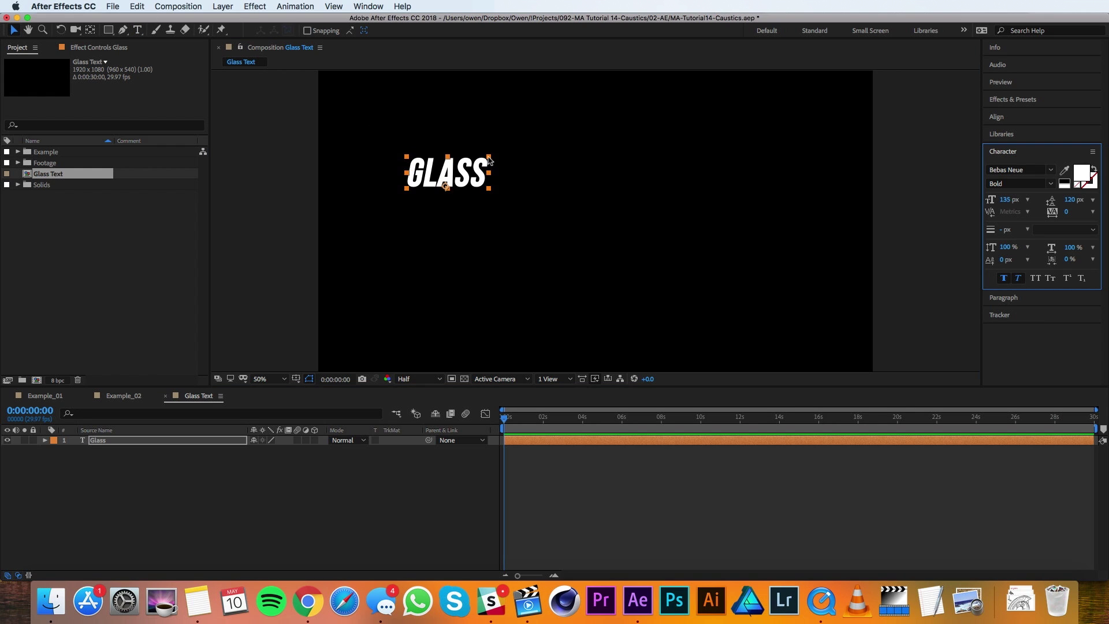
Step: Scale the GLASS text up, centre it both ways, and enable its 3D switch
{"action": "left_click_drag", "start_coordinate": [490, 155], "coordinate": [590, 109]}
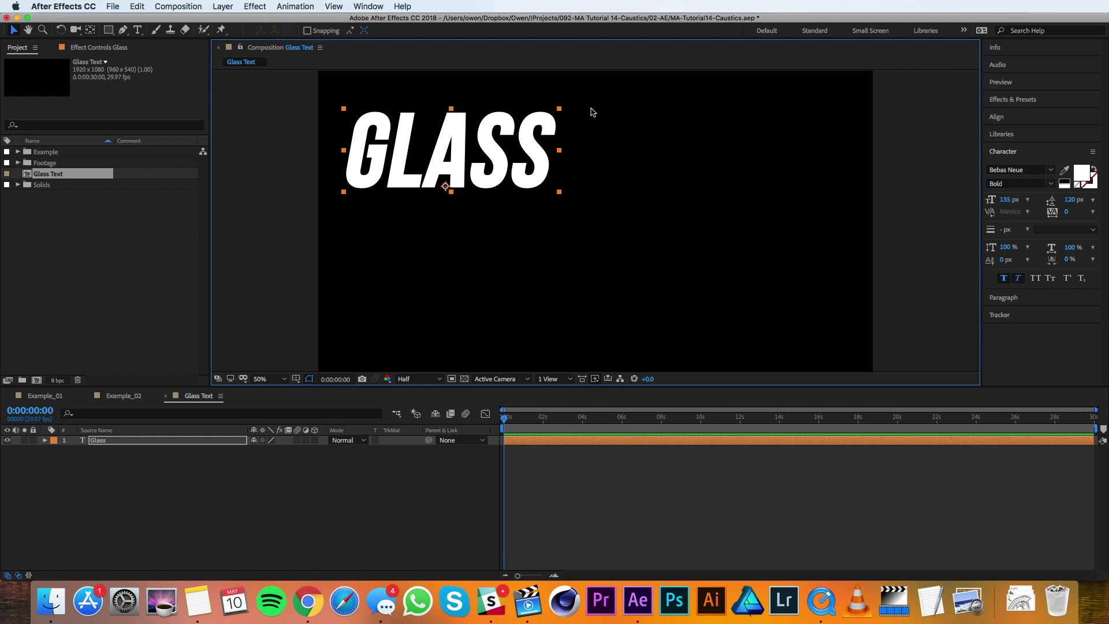
{"action": "left_click", "coordinate": [995, 117]}
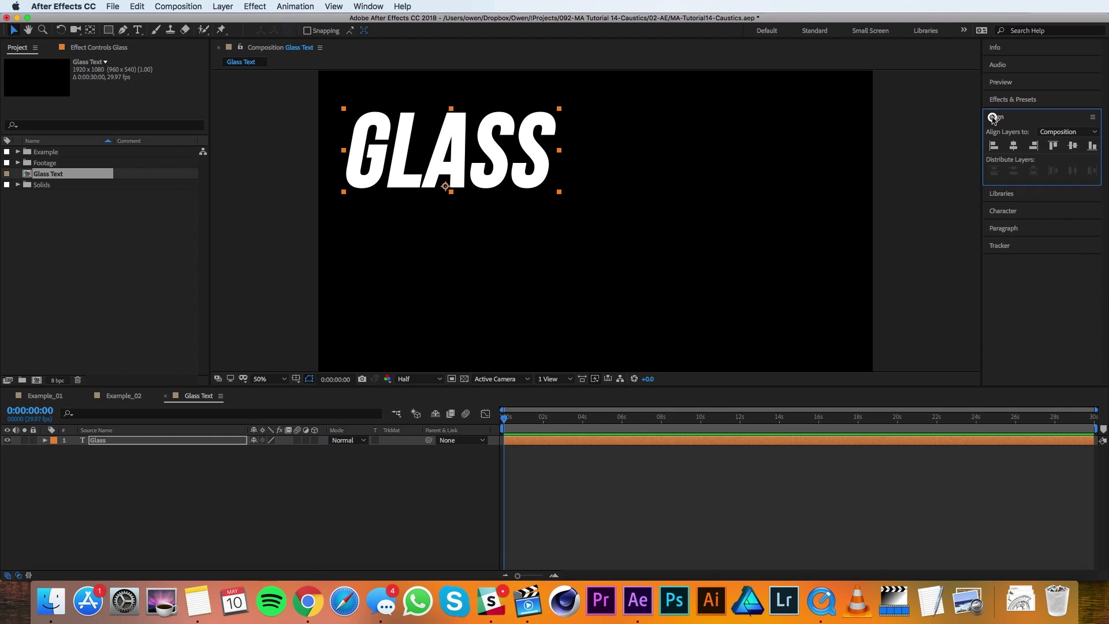
{"action": "left_click", "coordinate": [1011, 147]}
{"action": "left_click", "coordinate": [1073, 145]}
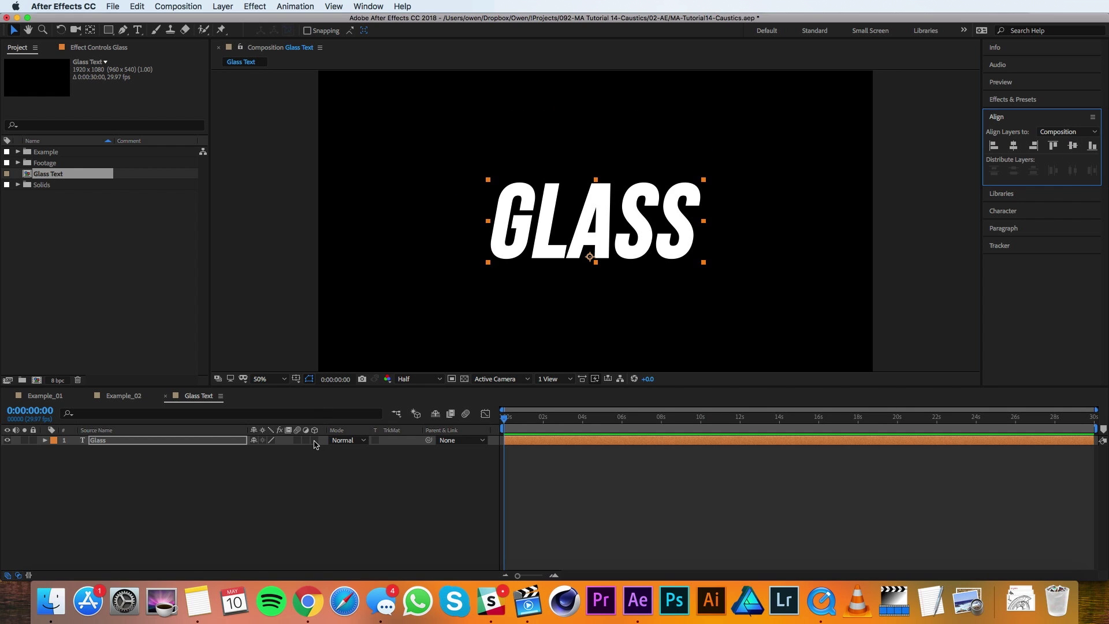
{"action": "left_click", "coordinate": [314, 441]}
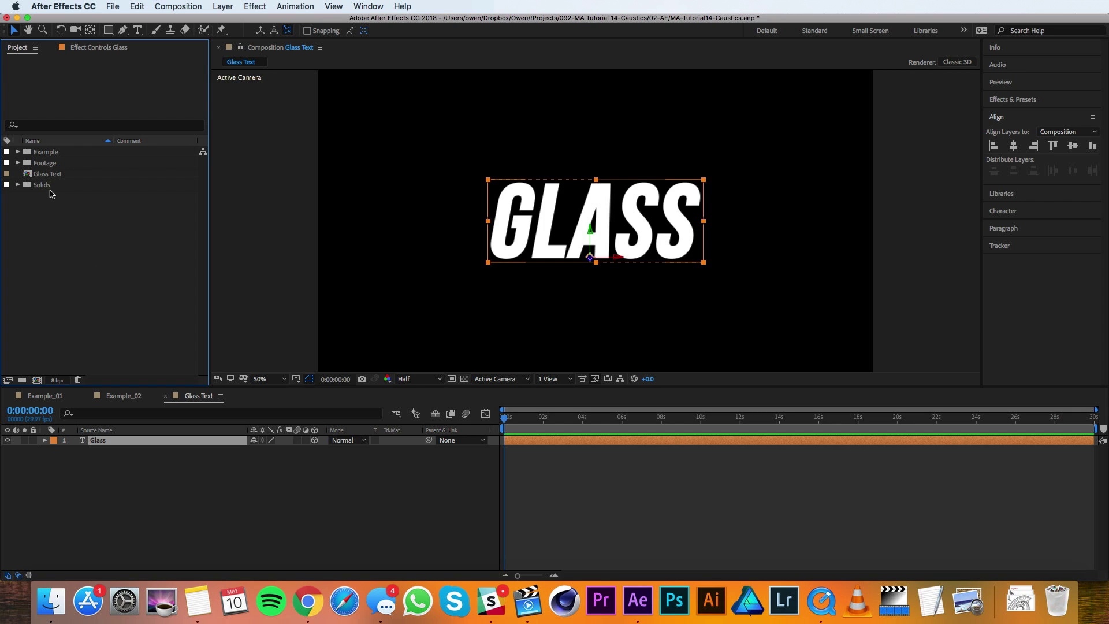
Step: Add the 7108 clip and wheat field.mov to the timeline below the Glass layer
{"action": "left_click", "coordinate": [18, 163]}
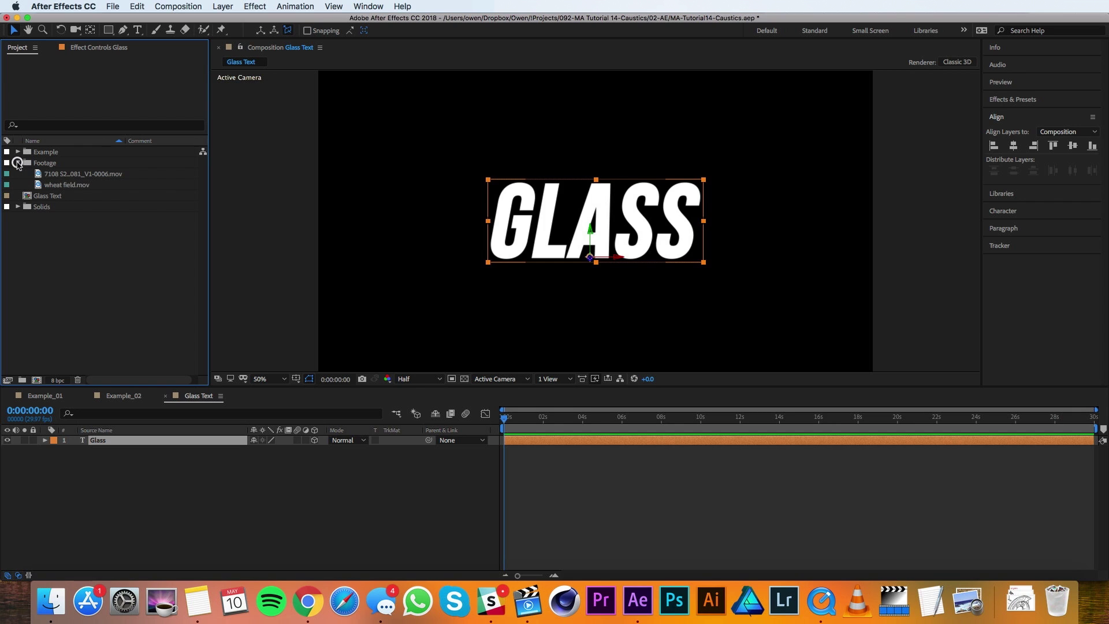
{"action": "left_click", "coordinate": [69, 176]}
{"action": "left_click", "coordinate": [69, 185], "text": "shift"}
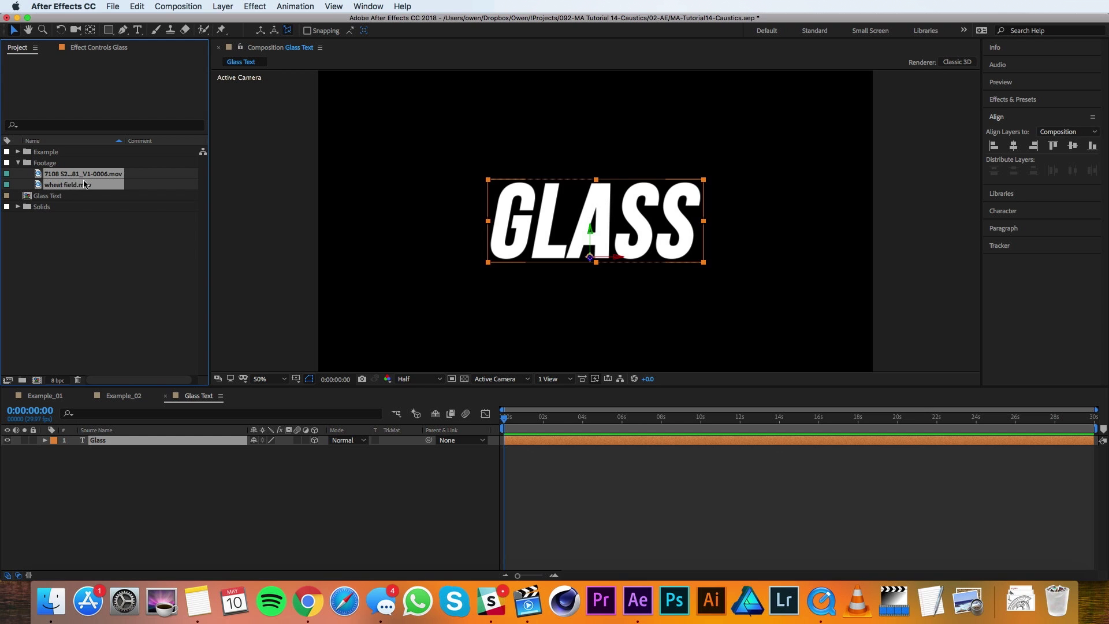
{"action": "left_click_drag", "start_coordinate": [110, 339], "coordinate": [121, 458]}
Step: Move the 7108 clip beneath wheat field.mov and hide it
{"action": "left_click", "coordinate": [124, 476]}
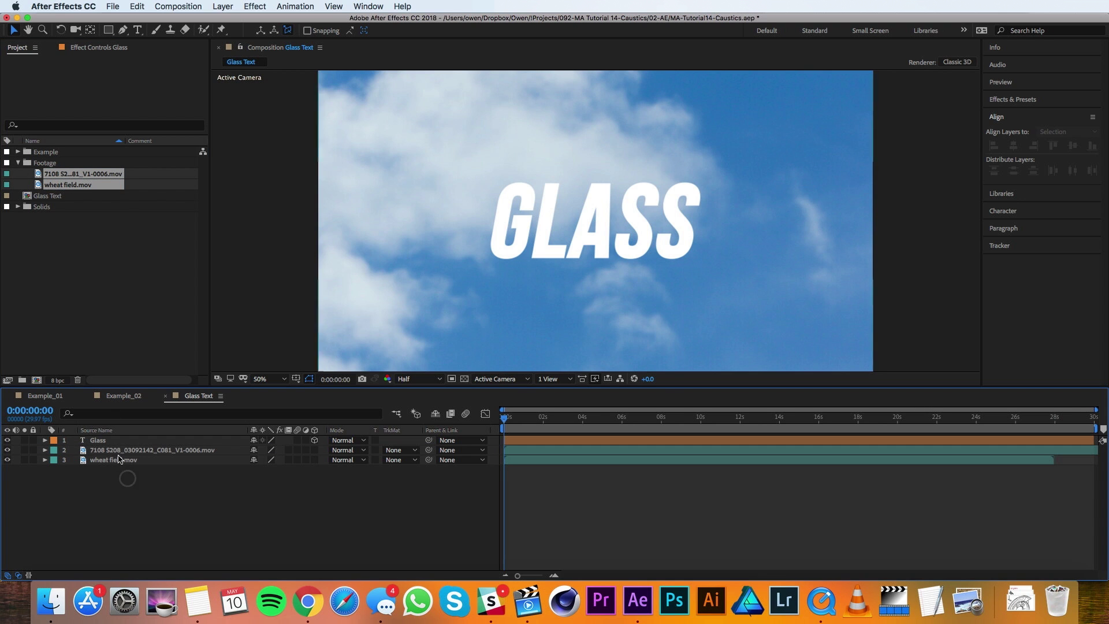
{"action": "left_click", "coordinate": [125, 453]}
{"action": "left_click_drag", "start_coordinate": [125, 452], "coordinate": [122, 465]}
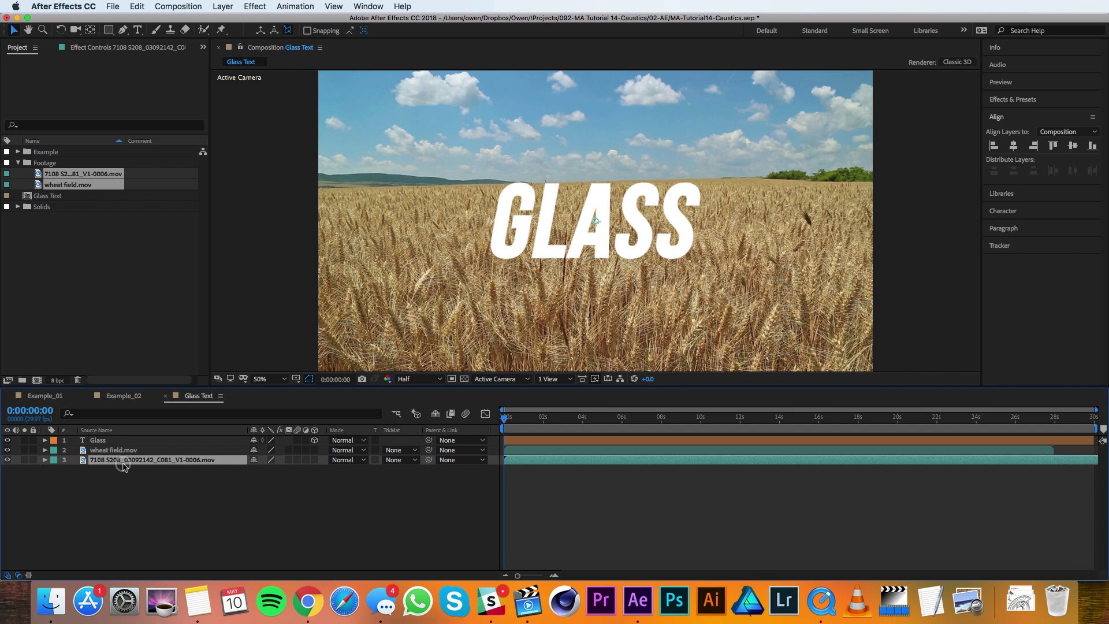
{"action": "left_click", "coordinate": [7, 460]}
Step: Add Point Light 1 with 75% intensity
{"action": "left_click", "coordinate": [220, 7]}
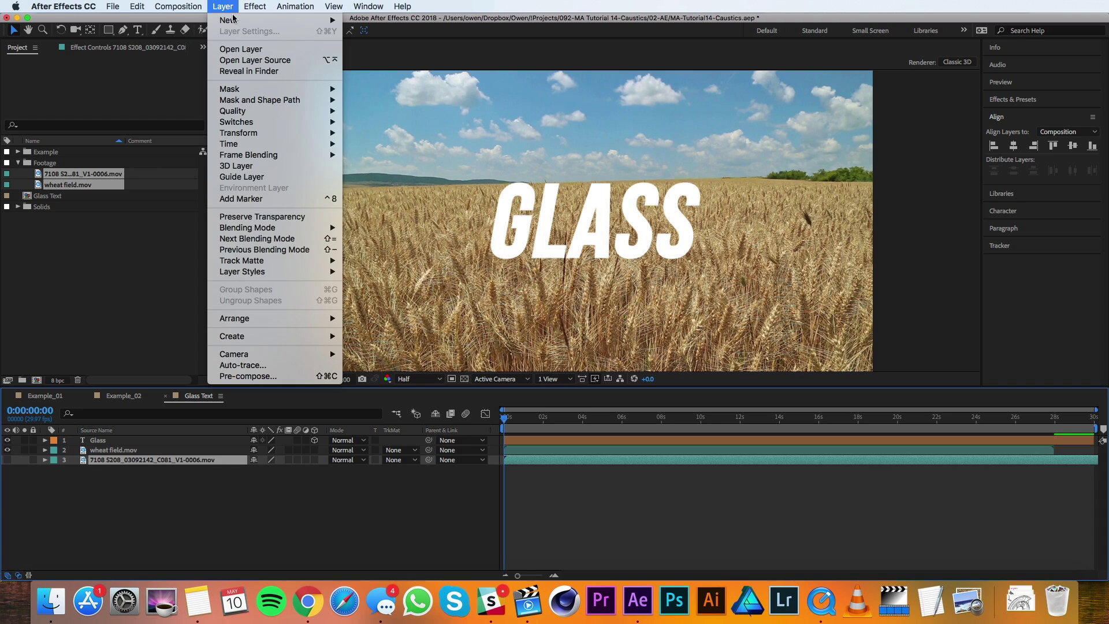
{"action": "mouse_move", "coordinate": [237, 22]}
{"action": "left_click", "coordinate": [394, 47]}
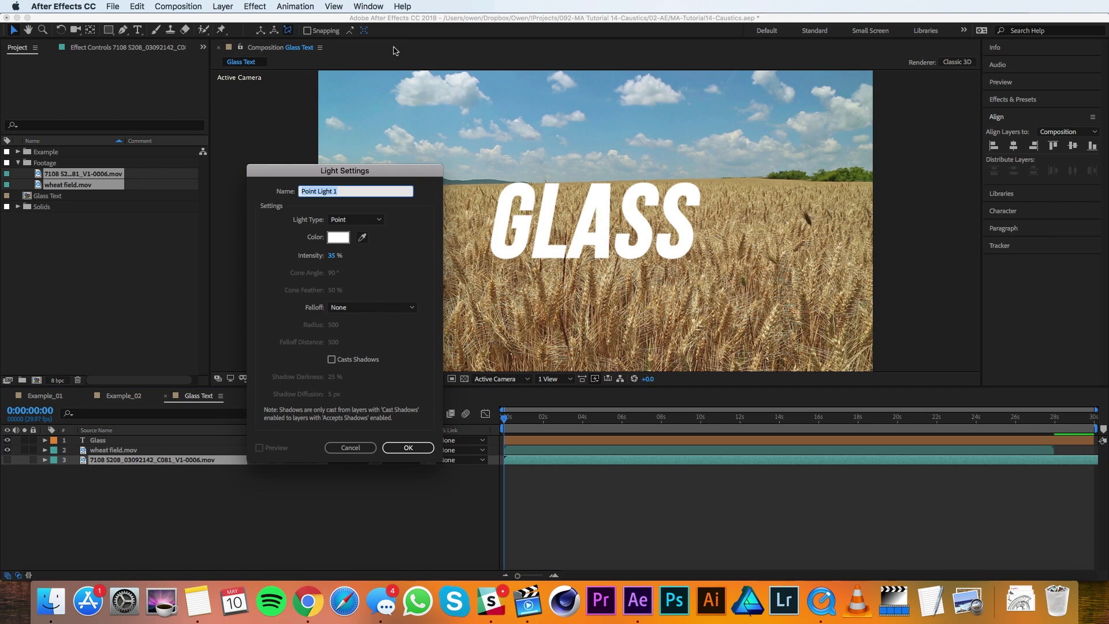
{"action": "left_click_drag", "start_coordinate": [359, 167], "coordinate": [416, 113]}
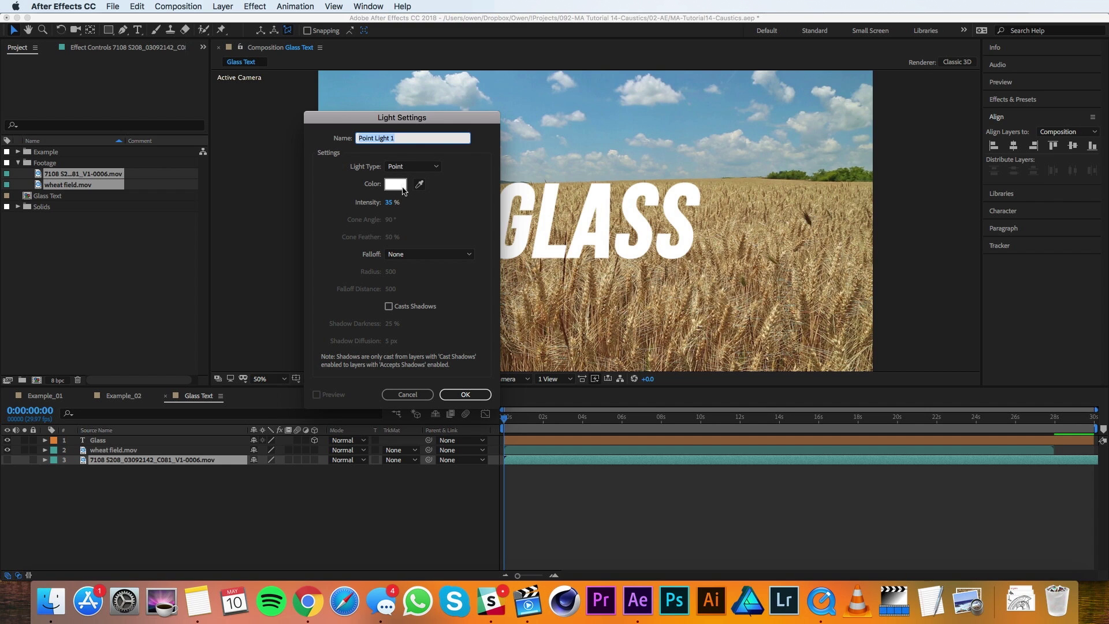
{"action": "left_click", "coordinate": [389, 203]}
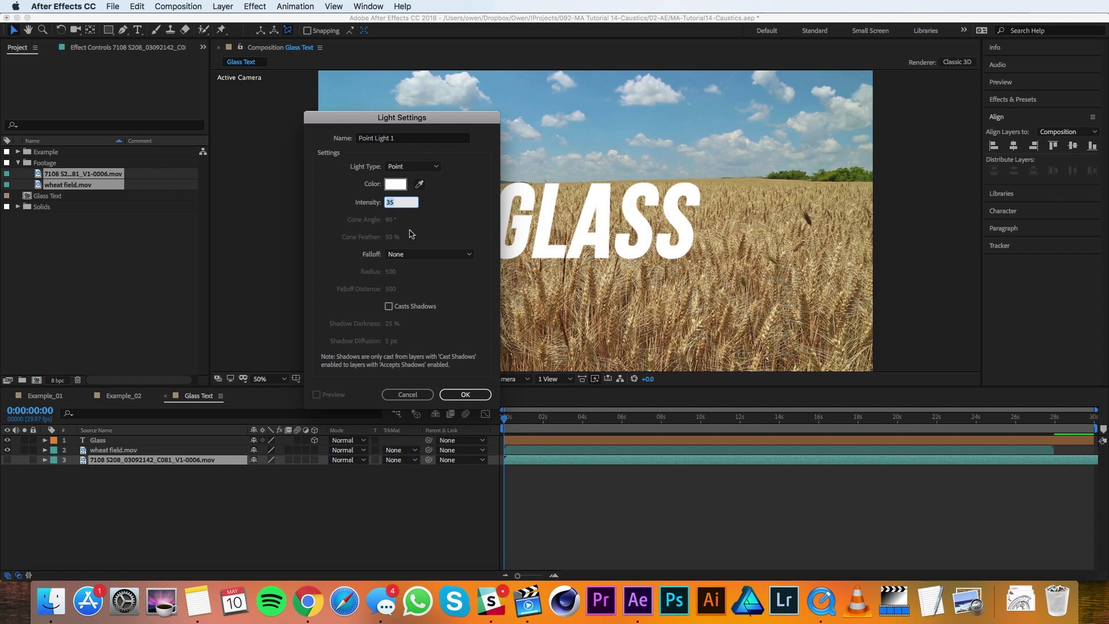
{"action": "type", "text": "7"}
{"action": "left_click", "coordinate": [456, 396]}
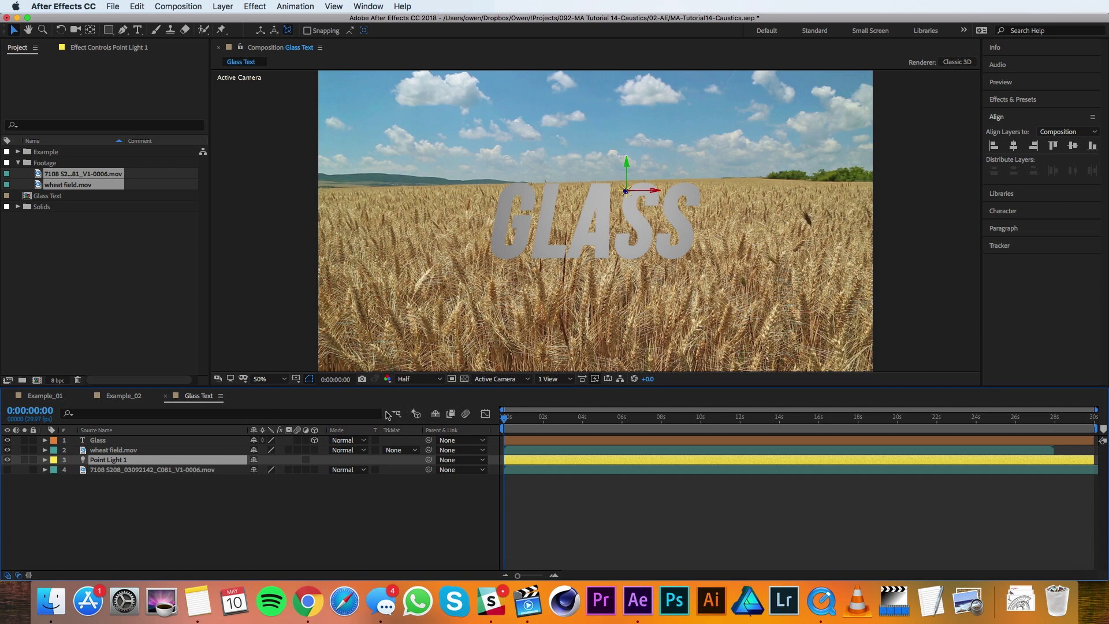
Step: Set Point Light 1's position to 960, 540, -666.7
{"action": "key", "text": "p"}
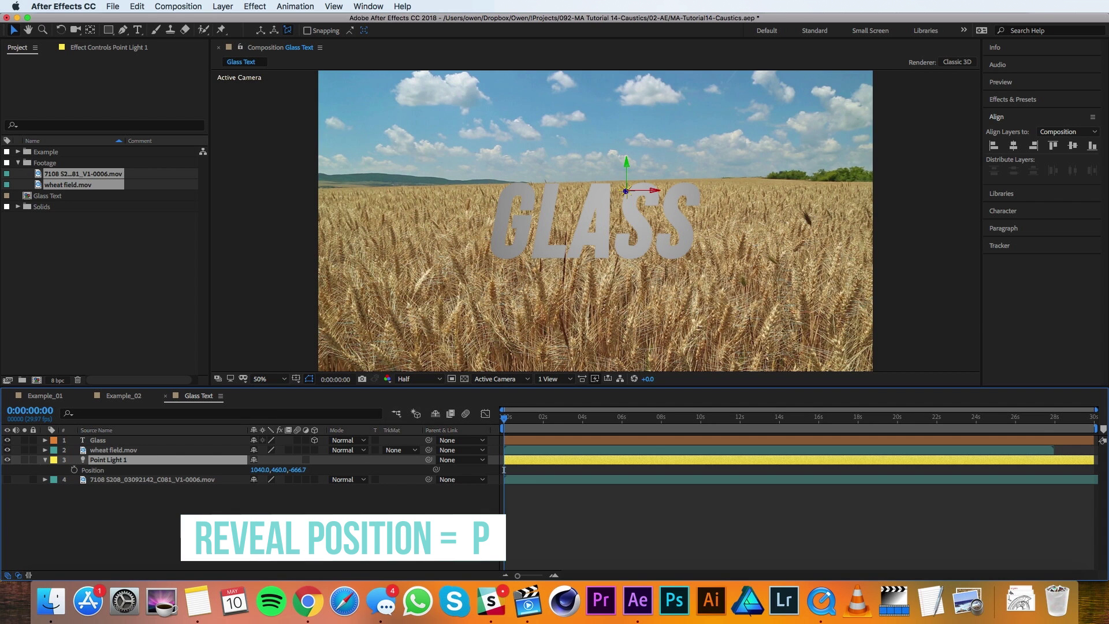
{"action": "left_click", "coordinate": [258, 470]}
{"action": "type", "text": "9"}
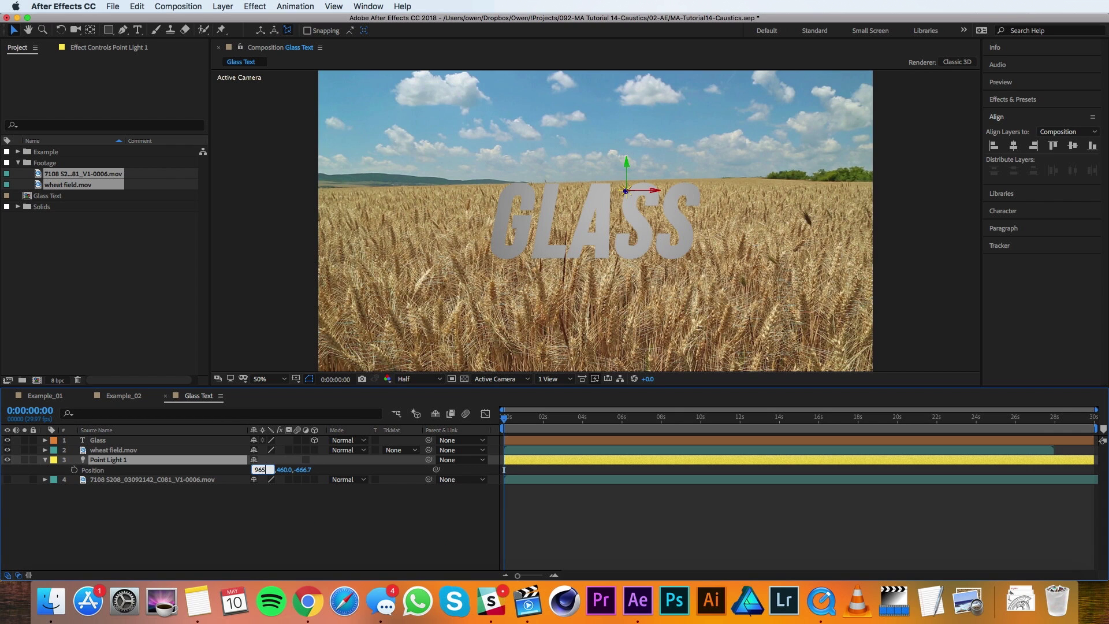
{"action": "type", "text": "60"}
{"action": "key", "text": "Tab"}
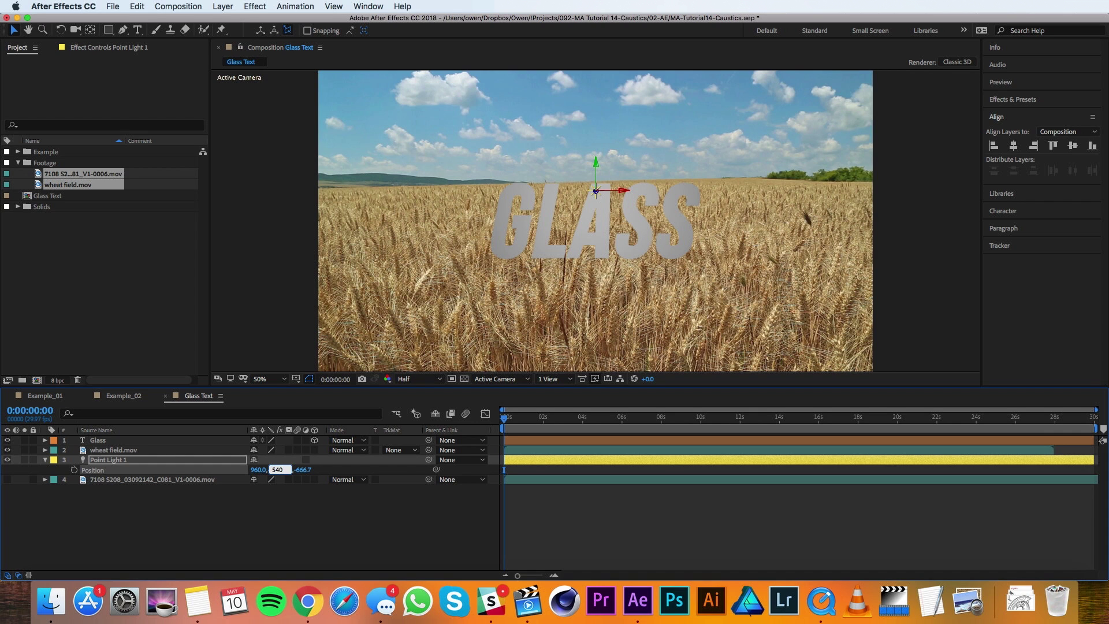
{"action": "key", "text": "Return"}
Step: Create a comp-sized solid named 'Caustics' and drag it above all other layers
{"action": "left_click", "coordinate": [233, 5]}
{"action": "mouse_move", "coordinate": [247, 21]}
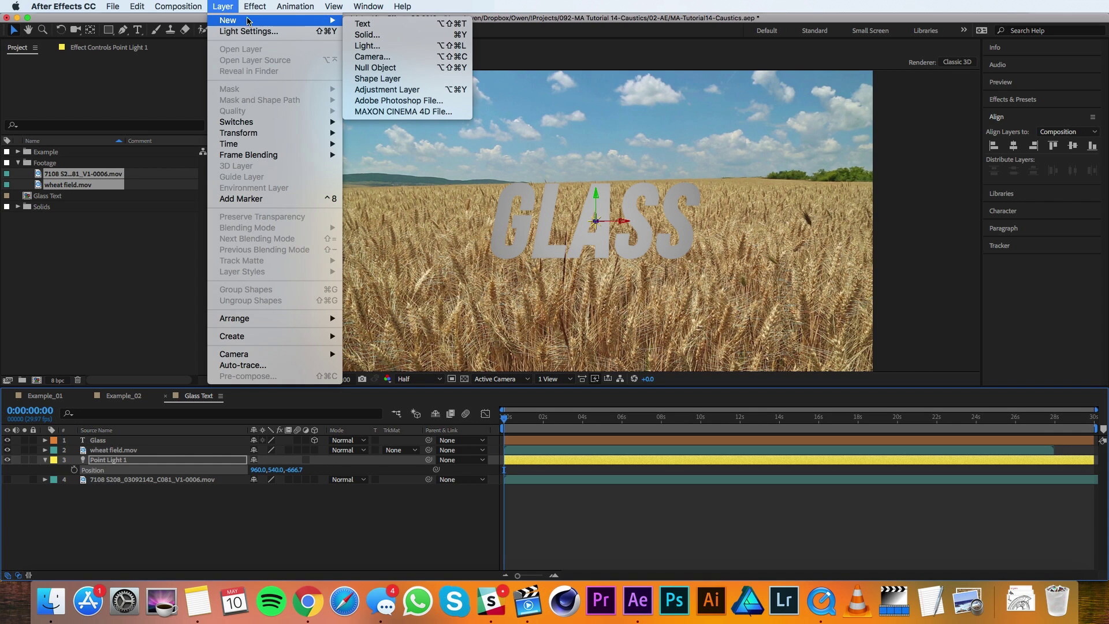
{"action": "left_click", "coordinate": [376, 36]}
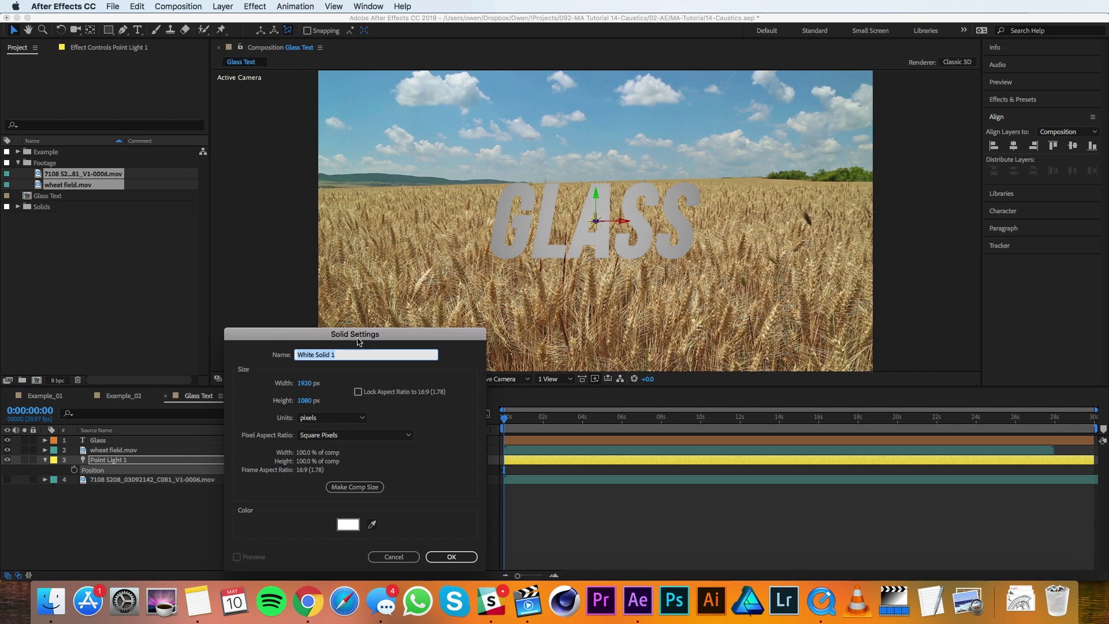
{"action": "left_click_drag", "start_coordinate": [355, 334], "coordinate": [419, 158]}
{"action": "type", "text": "Caustics"}
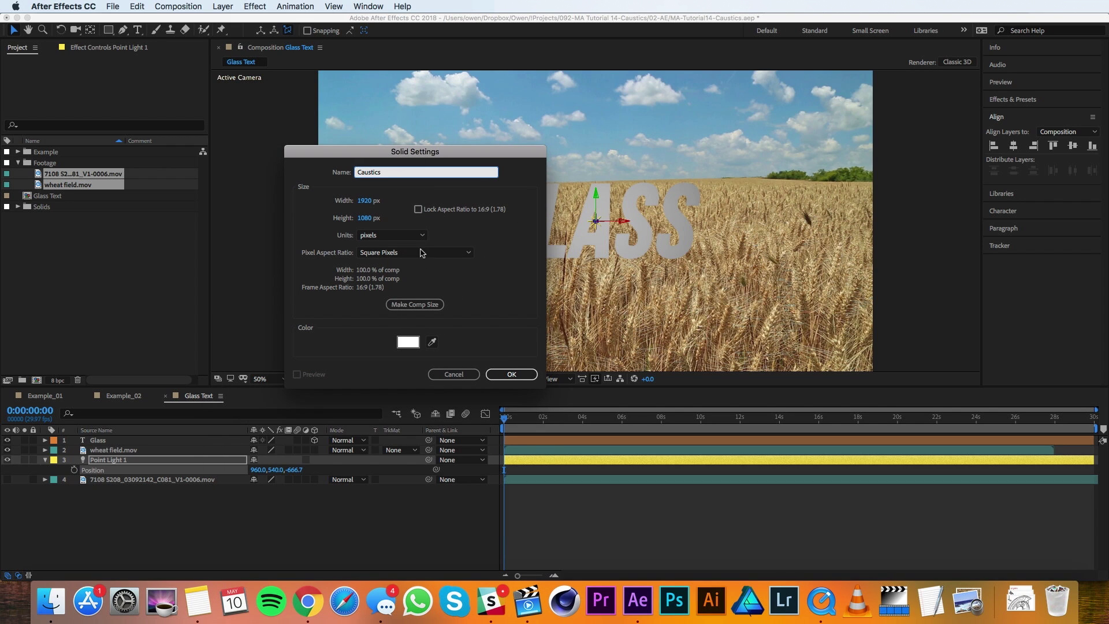
{"action": "left_click", "coordinate": [416, 305]}
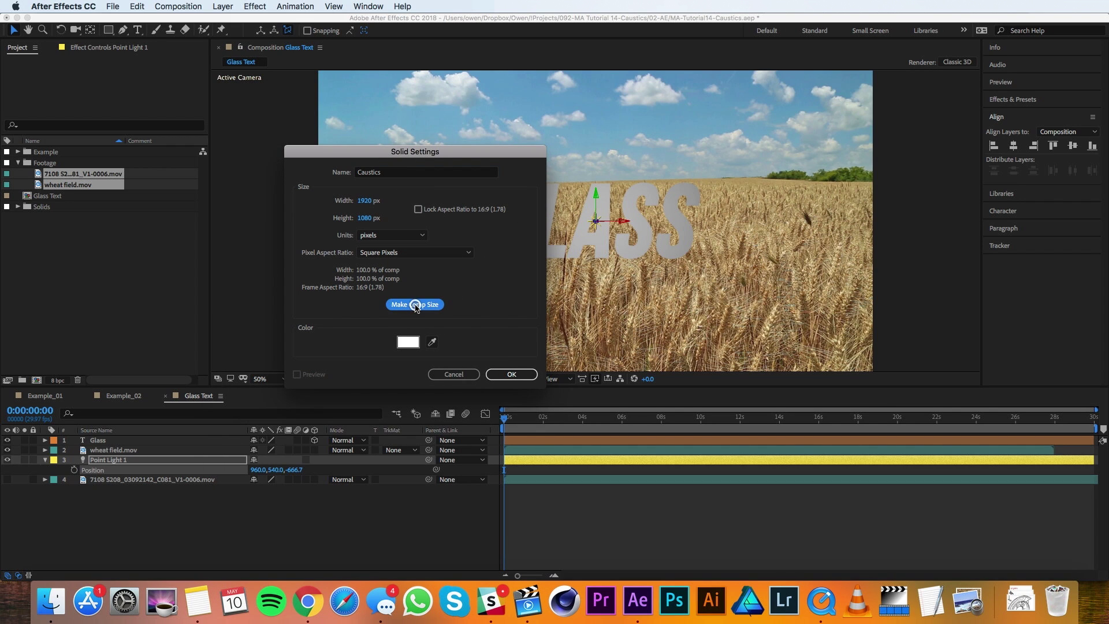
{"action": "left_click", "coordinate": [511, 374]}
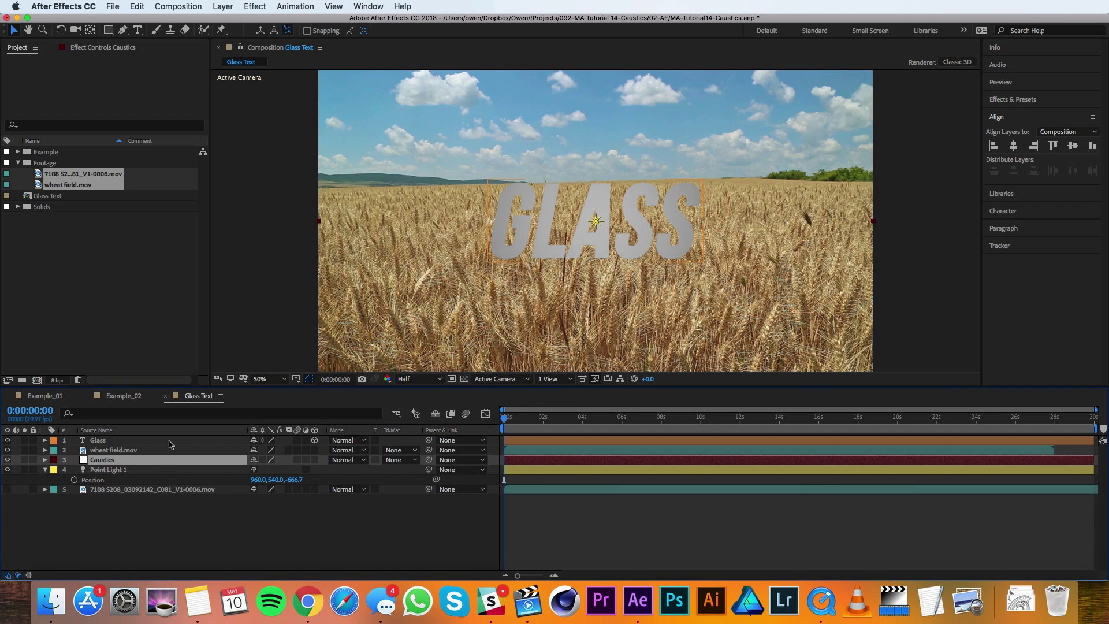
{"action": "left_click_drag", "start_coordinate": [102, 462], "coordinate": [103, 439]}
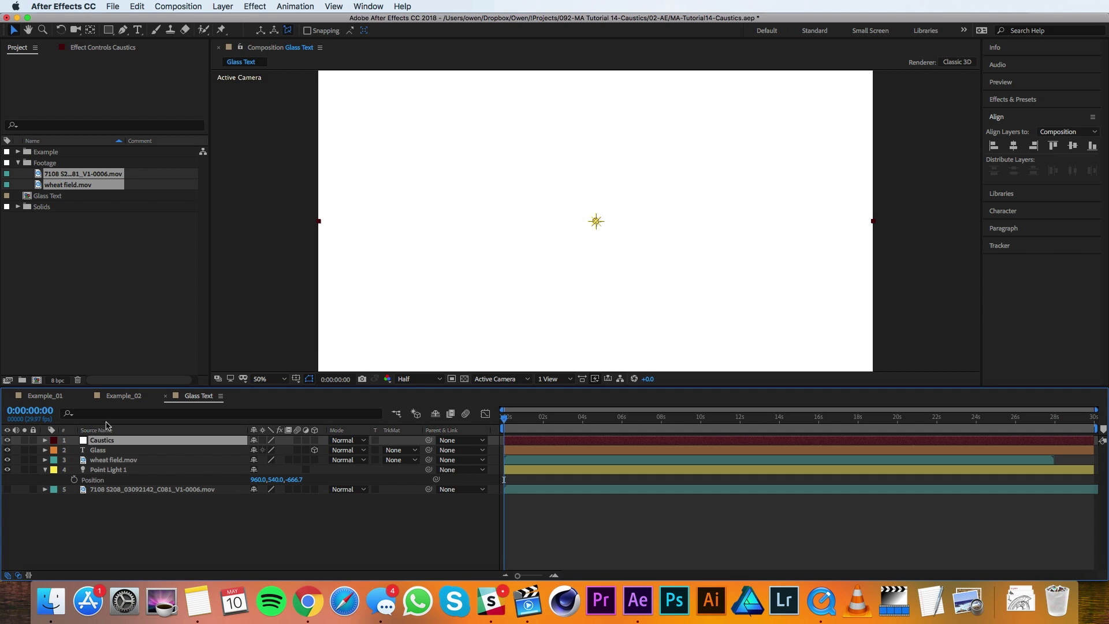
Step: Apply Caustics to the solid with wheat field.mov as Bottom and Blur 0.5
{"action": "left_click", "coordinate": [262, 7]}
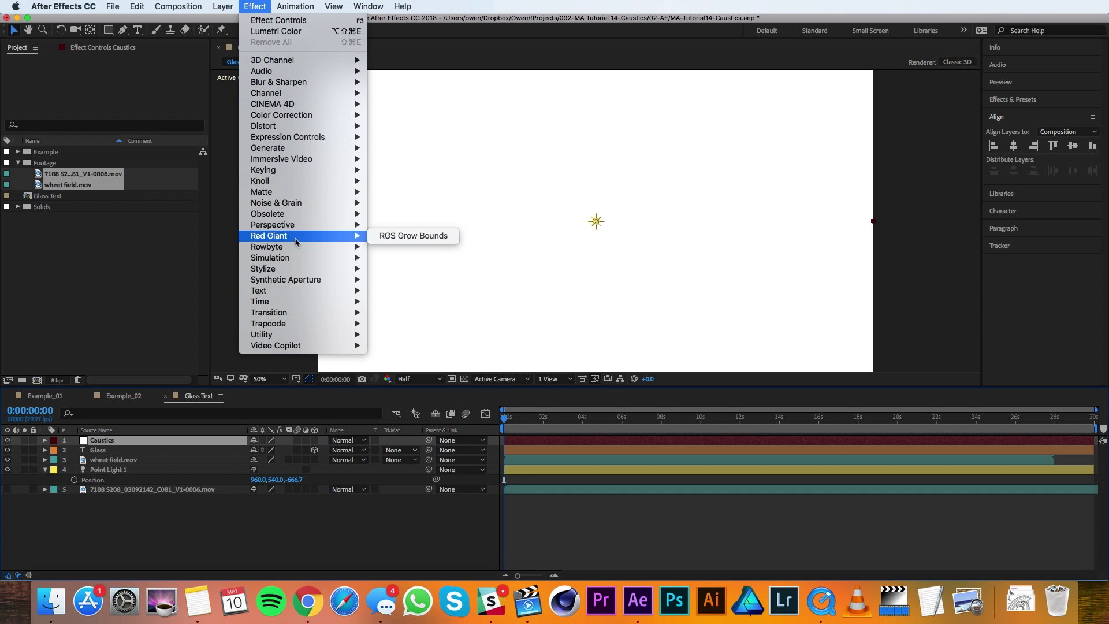
{"action": "mouse_move", "coordinate": [307, 257]}
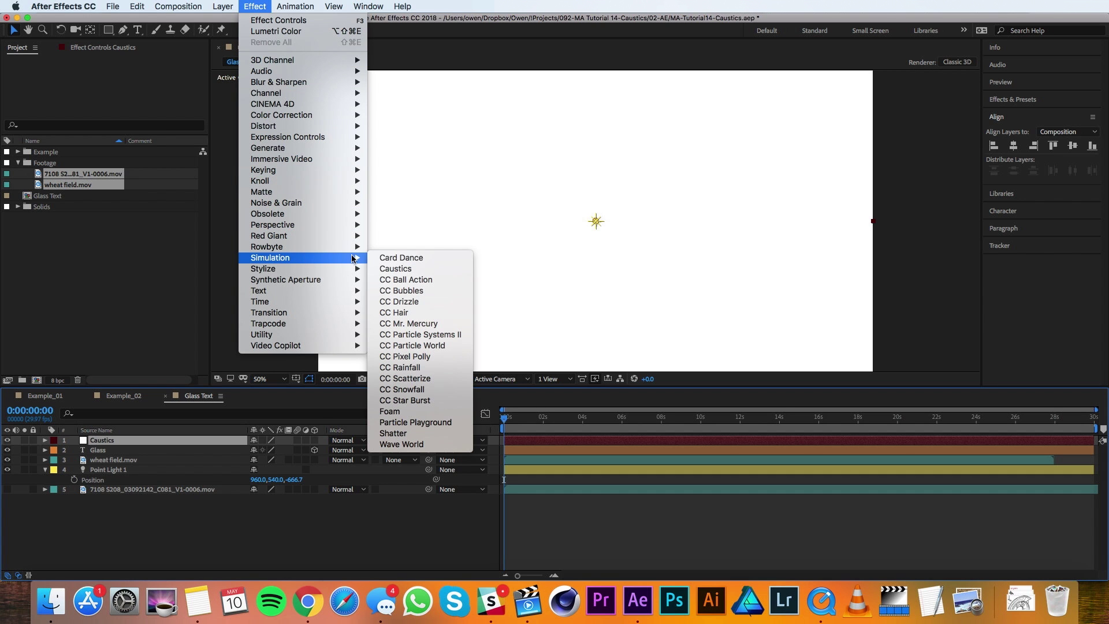
{"action": "left_click", "coordinate": [420, 270]}
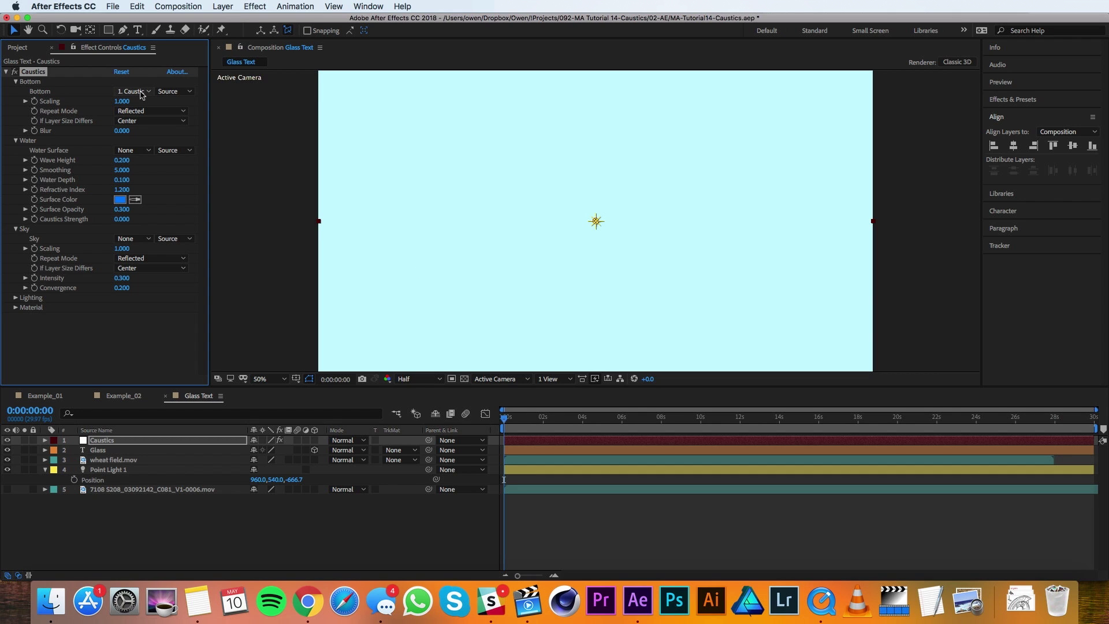
{"action": "left_click", "coordinate": [141, 93]}
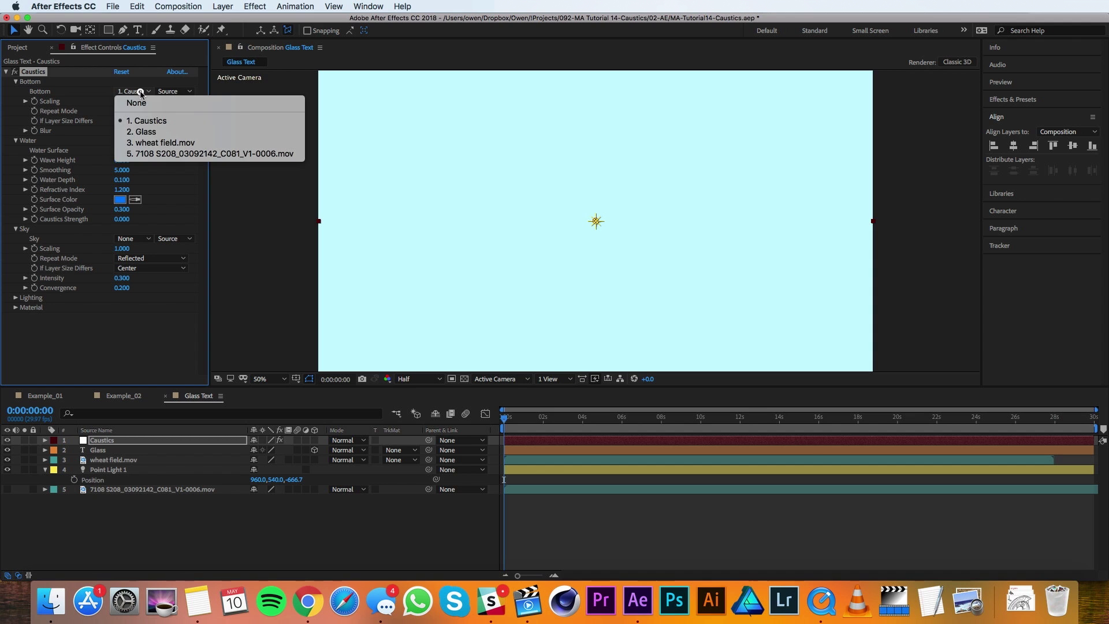
{"action": "left_click", "coordinate": [197, 145]}
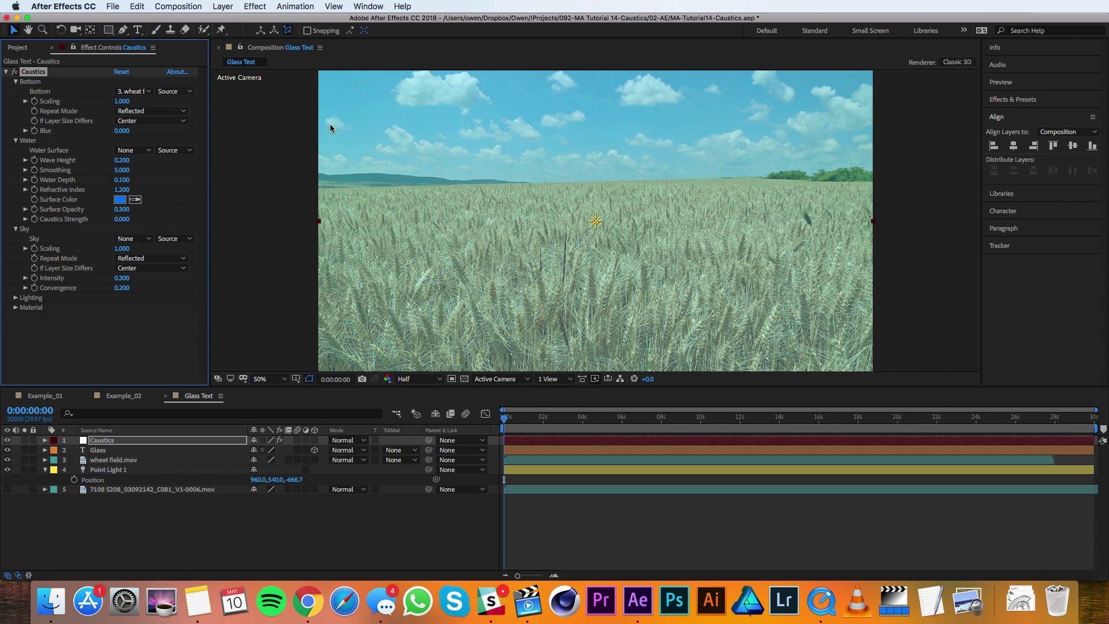
{"action": "left_click", "coordinate": [122, 131]}
{"action": "key", "text": "Return"}
Step: Set Water Surface to Glass, Water Depth 0.5, and Surface Color white
{"action": "left_click", "coordinate": [139, 150]}
{"action": "left_click", "coordinate": [145, 191]}
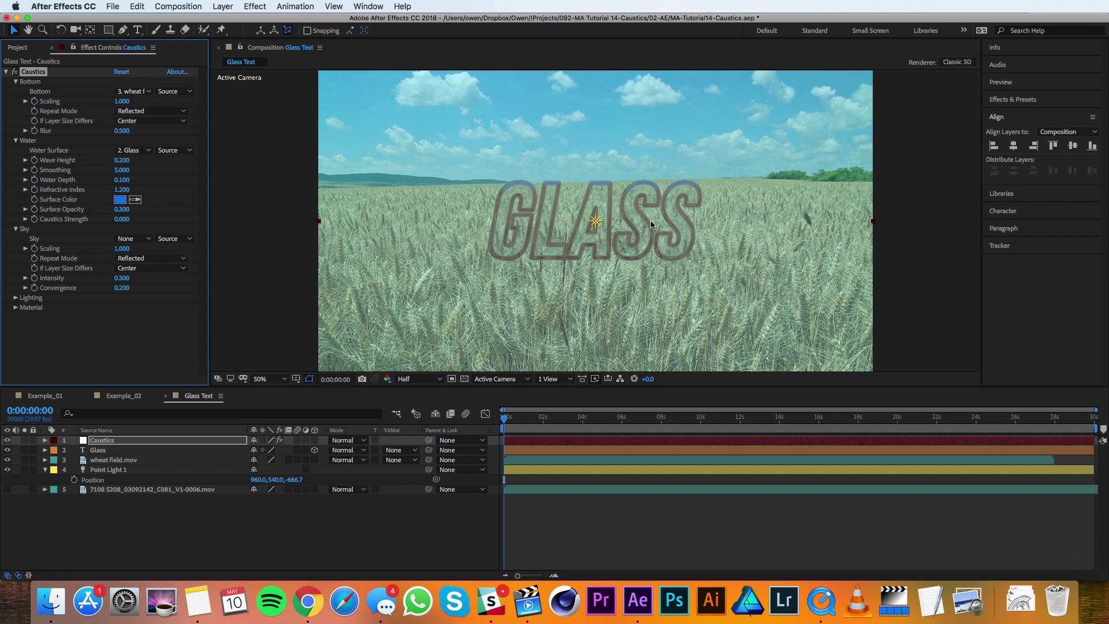
{"action": "left_click", "coordinate": [121, 180]}
{"action": "type", "text": ".5"}
{"action": "key", "text": "Return"}
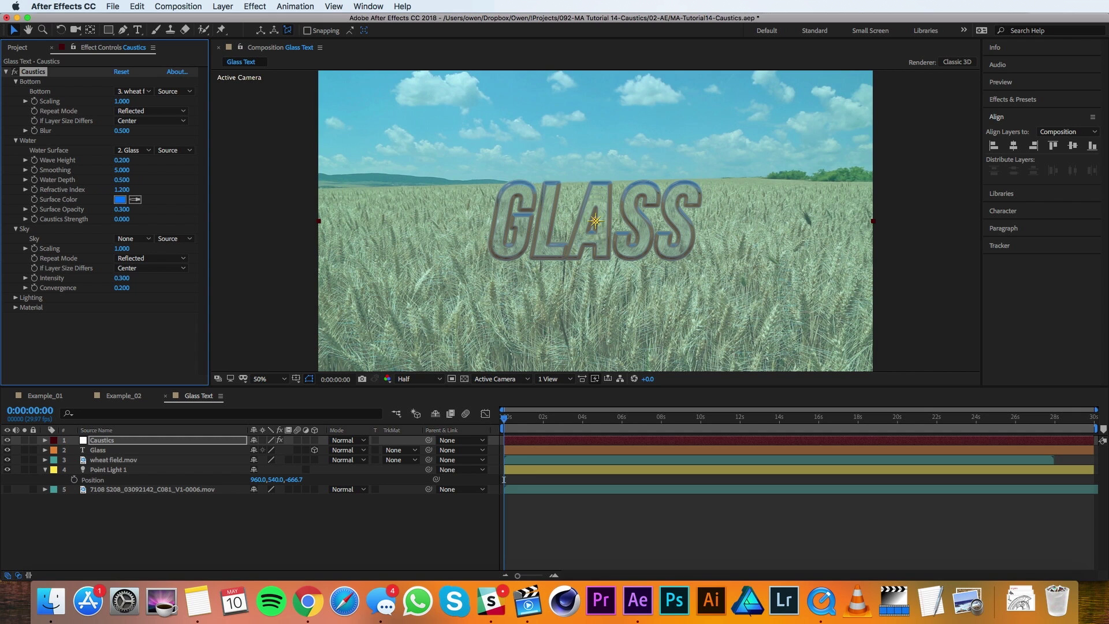
{"action": "left_click", "coordinate": [121, 199]}
{"action": "left_click_drag", "start_coordinate": [439, 320], "coordinate": [424, 232]}
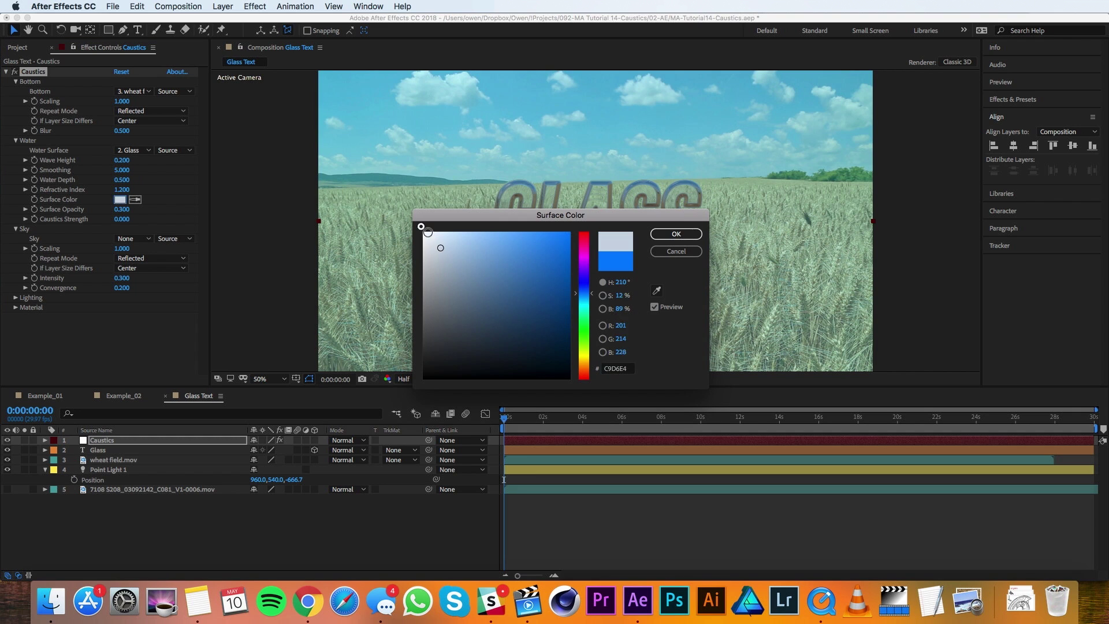
{"action": "left_click", "coordinate": [692, 242]}
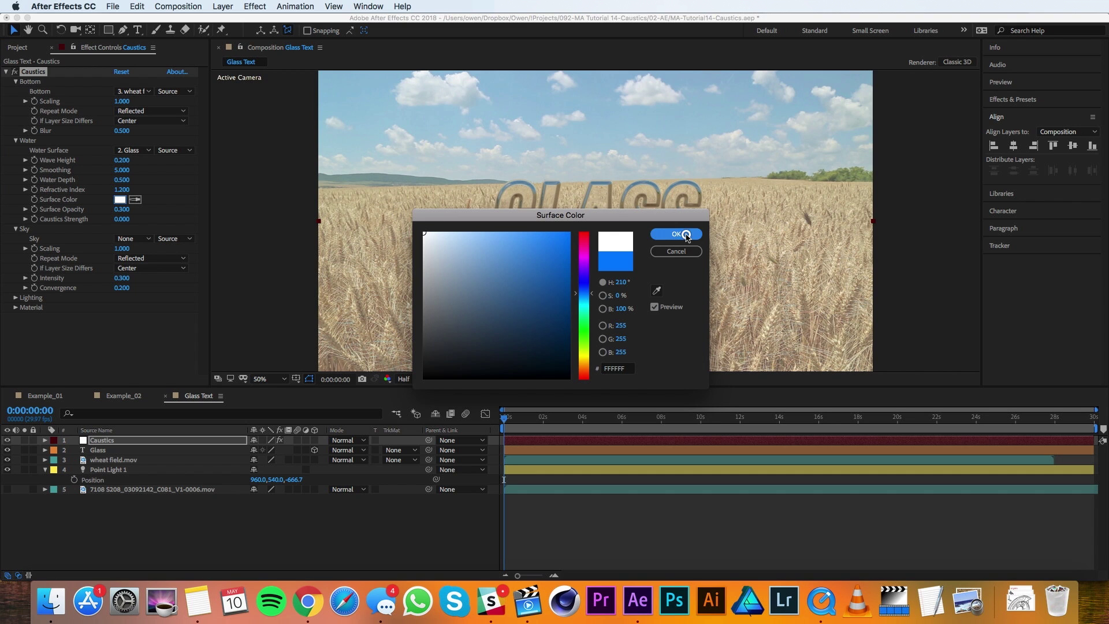
Step: Use the 7108 clip as Sky and set Light Type to First Comp Light
{"action": "left_click", "coordinate": [142, 239]}
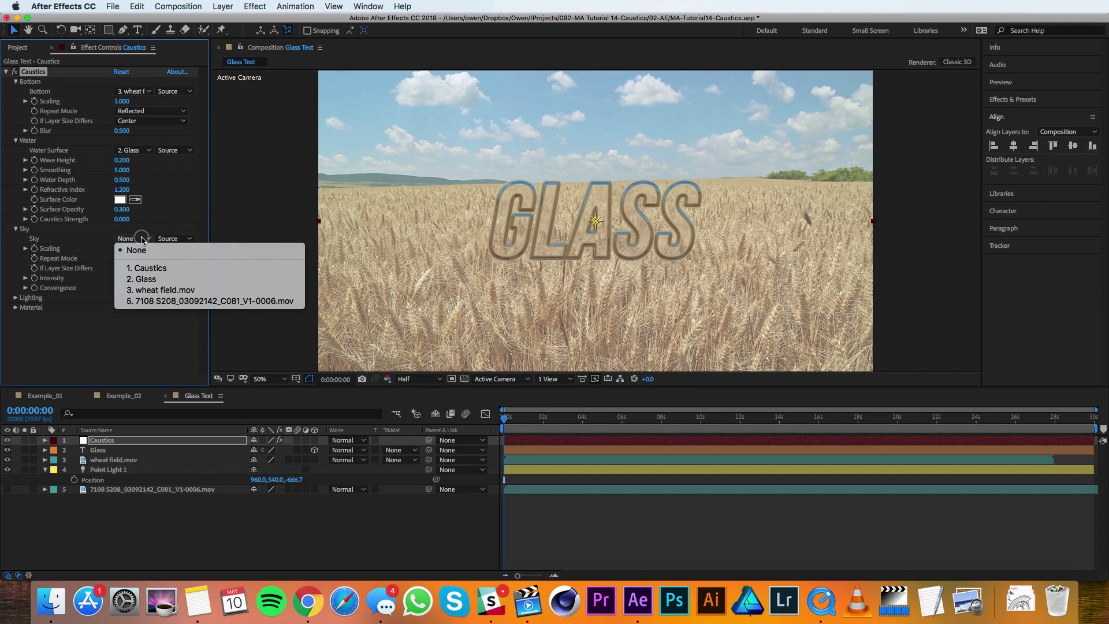
{"action": "left_click", "coordinate": [156, 301]}
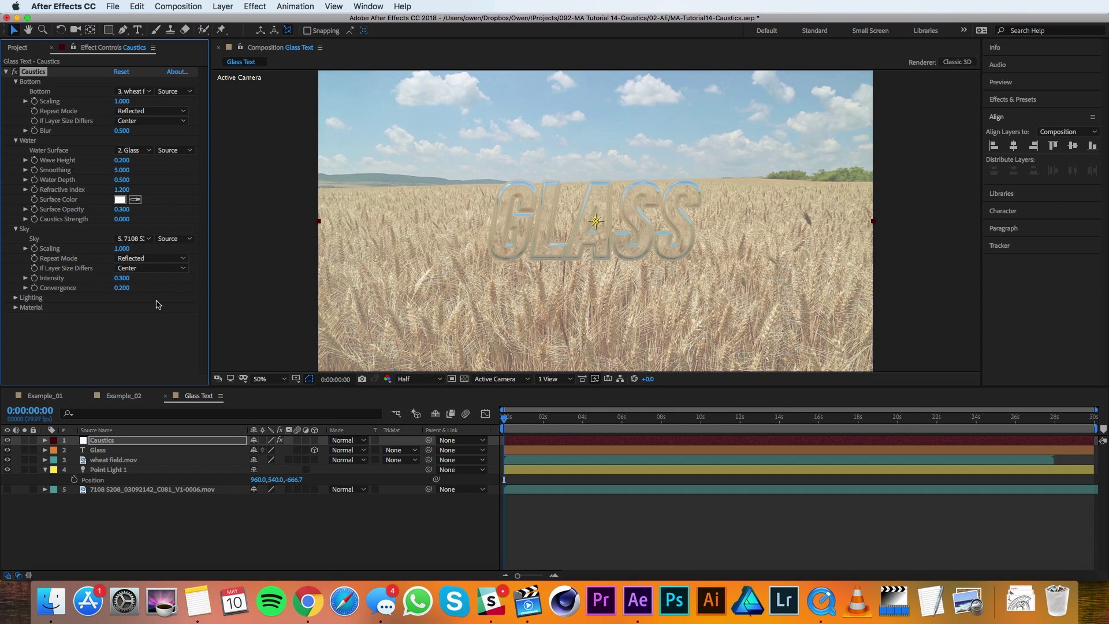
{"action": "left_click", "coordinate": [15, 297]}
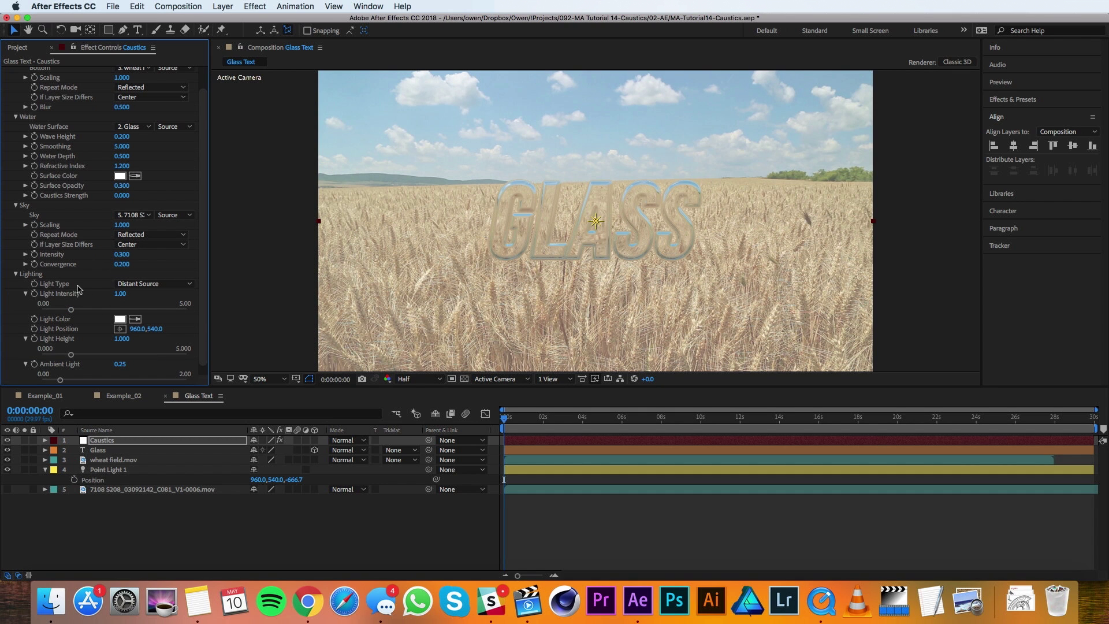
{"action": "left_click", "coordinate": [157, 285]}
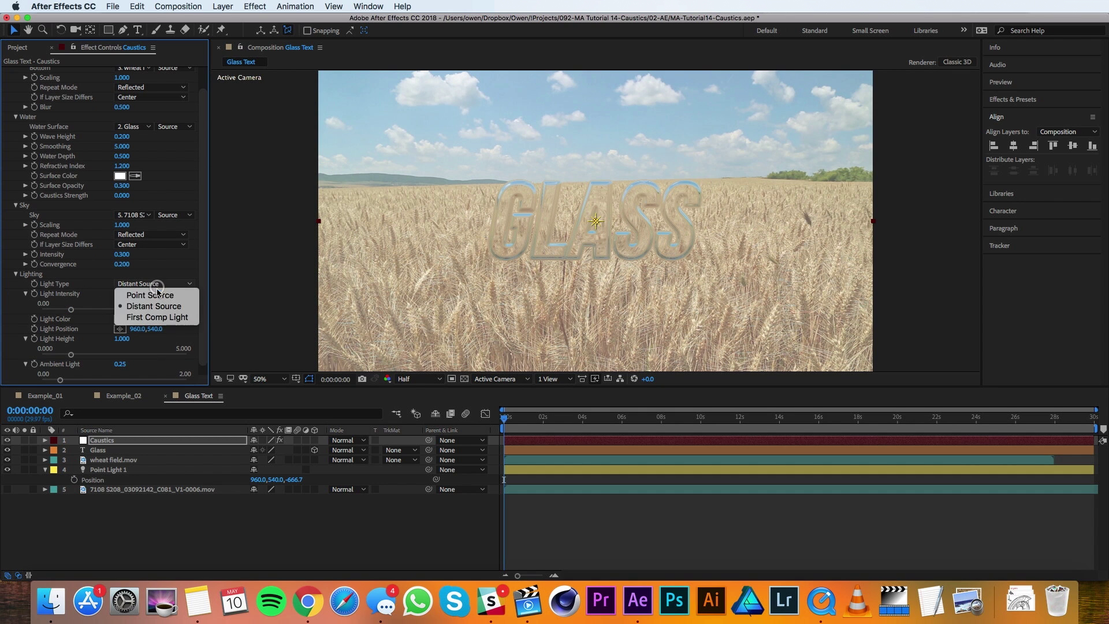
{"action": "left_click", "coordinate": [162, 317]}
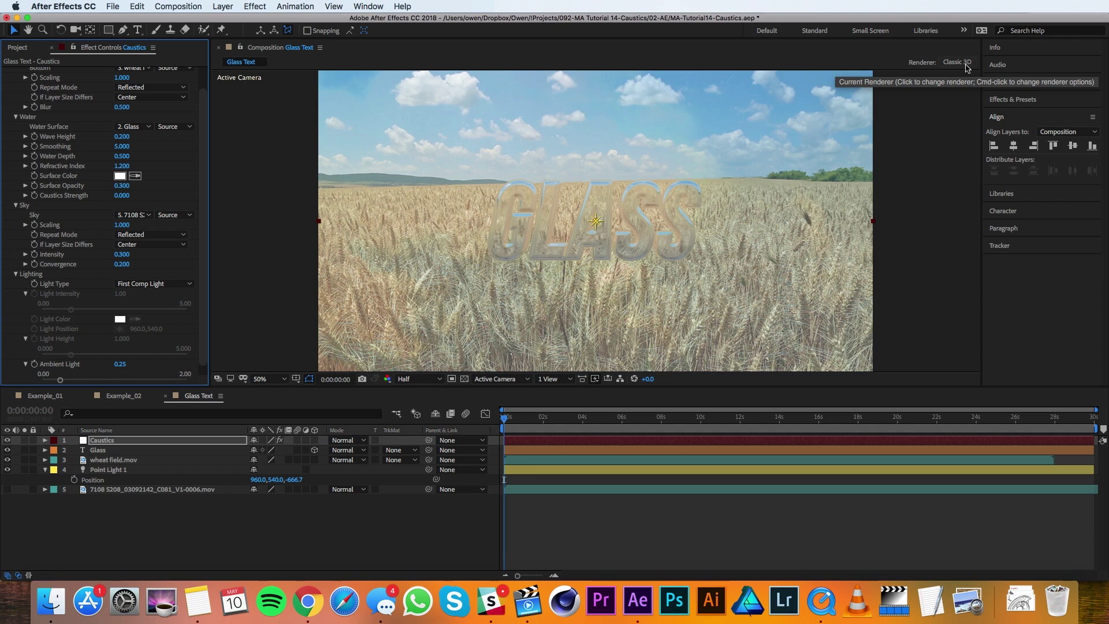
Step: Choose CINEMA 4D as the Glass Text composition's 3D renderer and confirm
{"action": "left_click", "coordinate": [966, 67]}
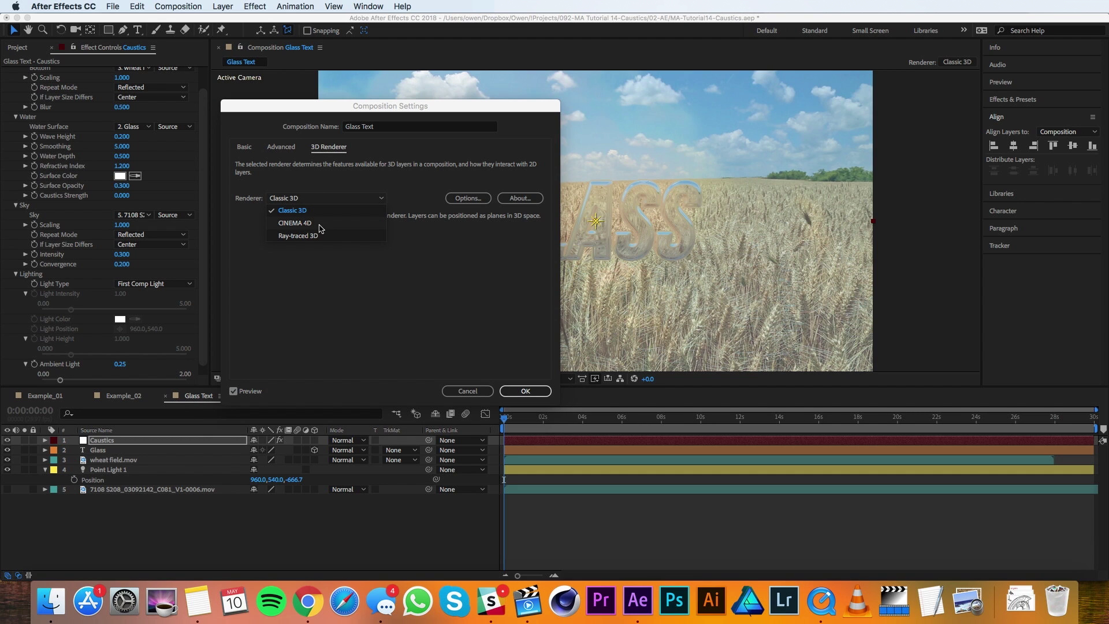
{"action": "left_click", "coordinate": [319, 225]}
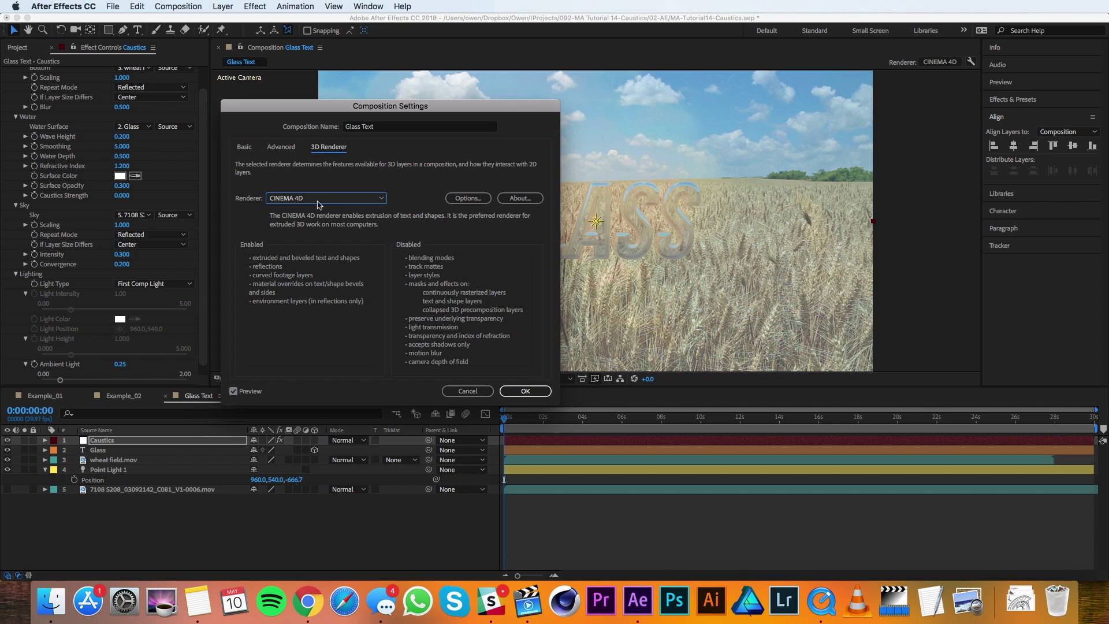
{"action": "left_click", "coordinate": [524, 391]}
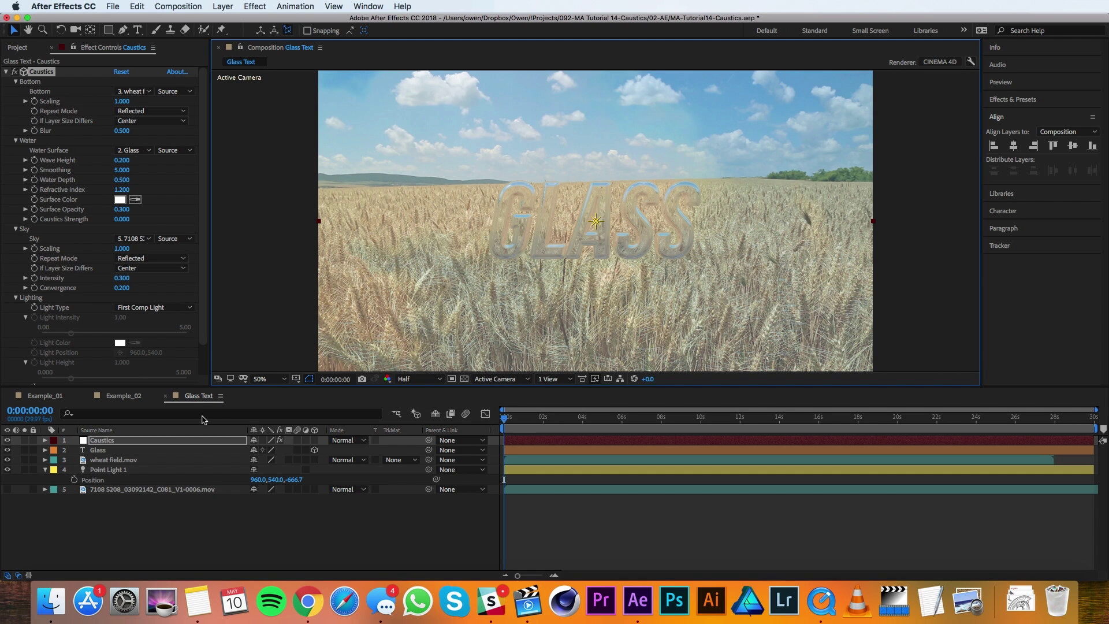
Step: Set Extrusion Depth to 60 in the Glass text layer's Geometry Options
{"action": "left_click", "coordinate": [45, 450]}
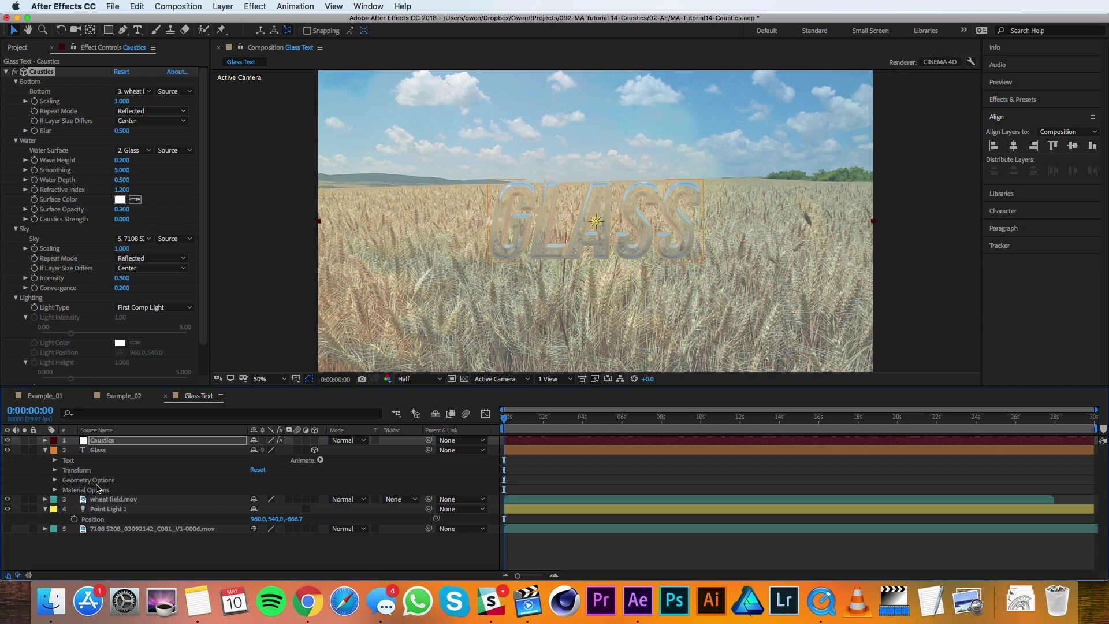
{"action": "left_click", "coordinate": [55, 480]}
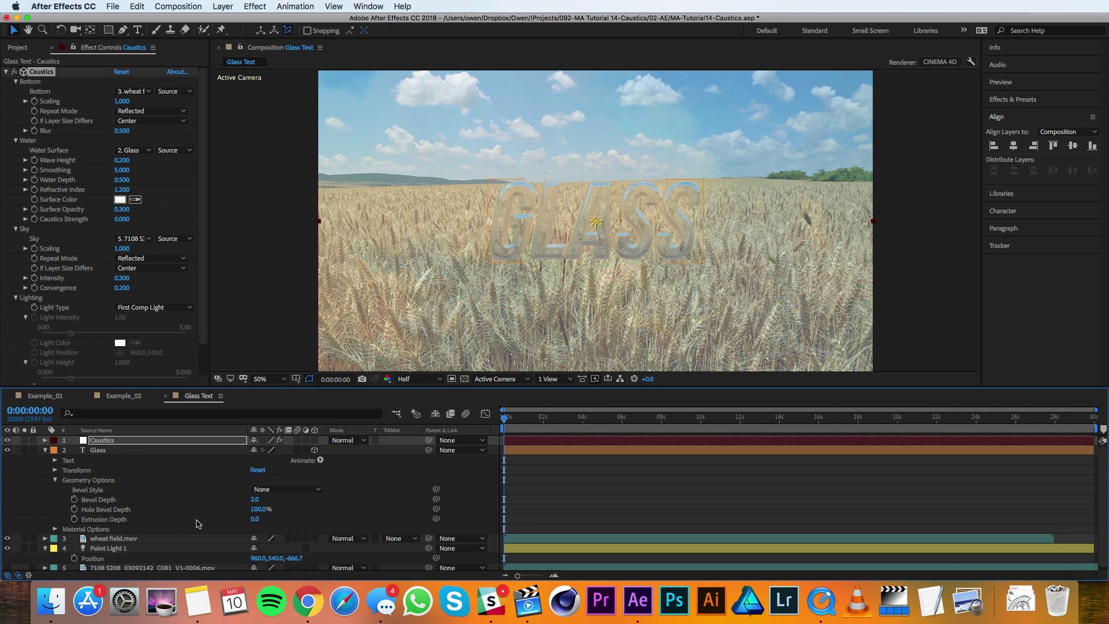
{"action": "left_click", "coordinate": [253, 519]}
{"action": "type", "text": "60"}
{"action": "key", "text": "Return"}
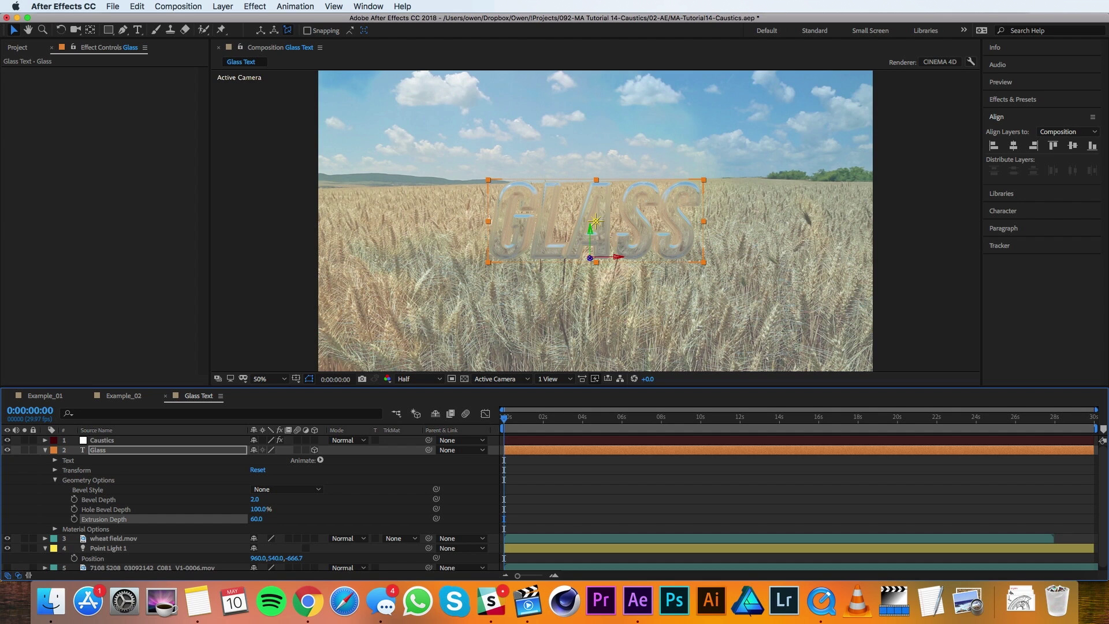
{"action": "left_click", "coordinate": [136, 451]}
Step: Paste a property-linked copy of Glass above Caustics and use it as Caustics' Alpha Matte
{"action": "left_click", "coordinate": [141, 7]}
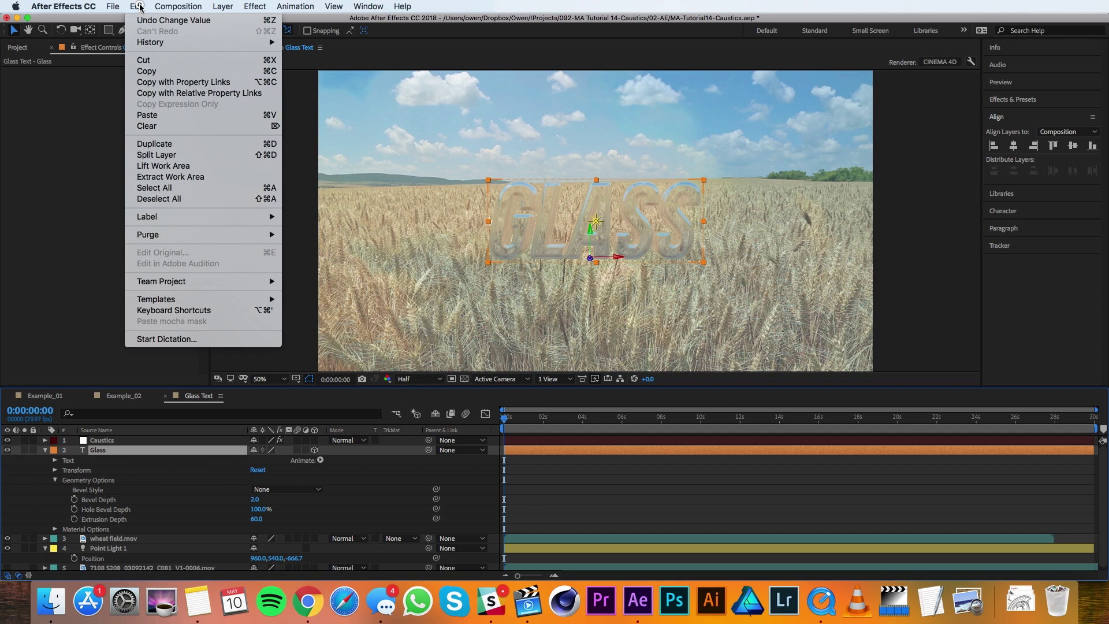
{"action": "left_click", "coordinate": [236, 85]}
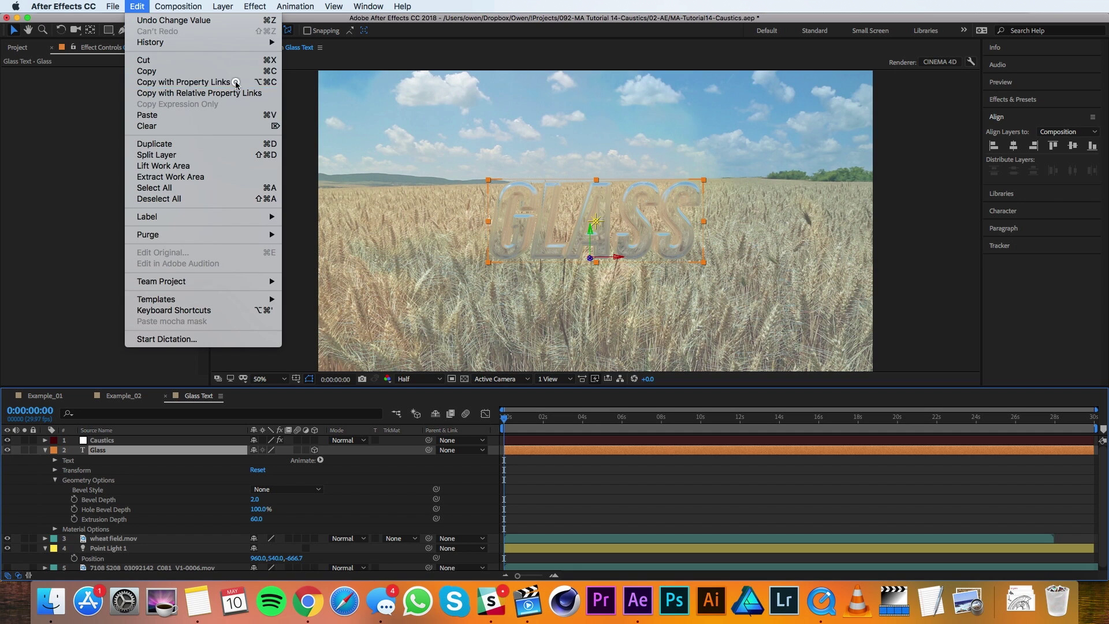
{"action": "left_click", "coordinate": [135, 6]}
{"action": "left_click", "coordinate": [168, 115]}
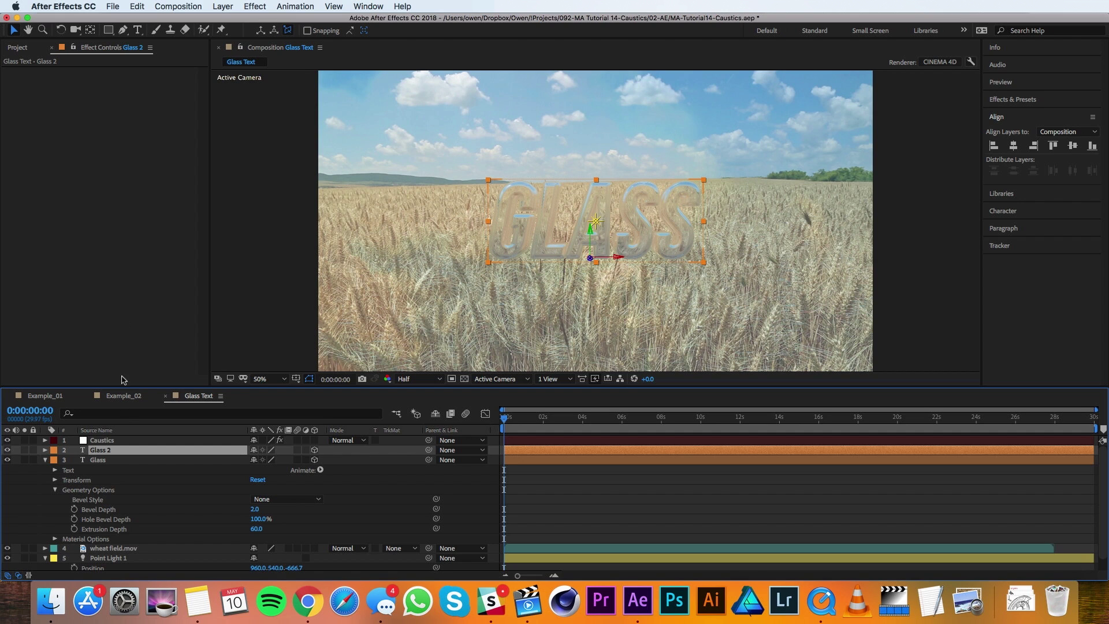
{"action": "left_click_drag", "start_coordinate": [123, 454], "coordinate": [119, 436]}
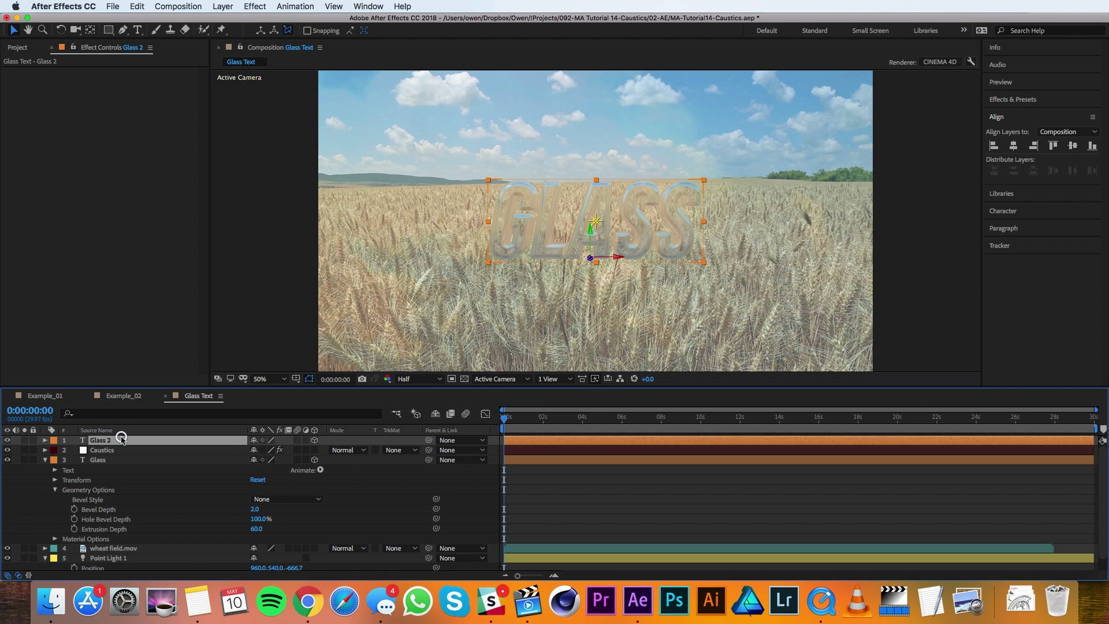
{"action": "left_click", "coordinate": [399, 450]}
{"action": "left_click", "coordinate": [412, 476]}
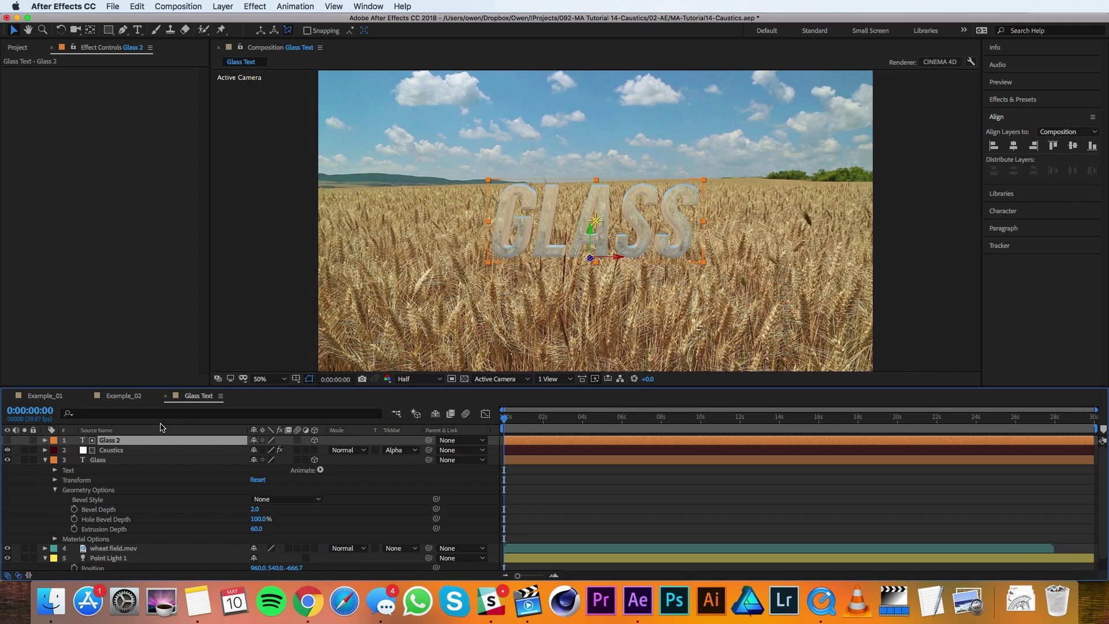
Step: Scale the original Glass text layer to 311%
{"action": "left_click", "coordinate": [111, 459]}
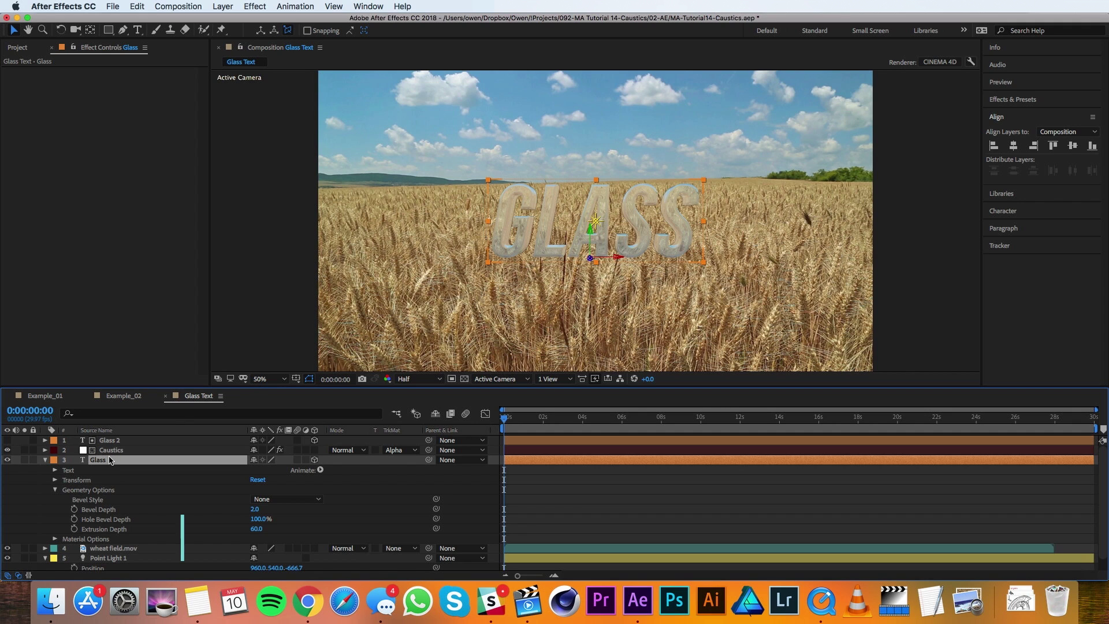
{"action": "key", "text": "s"}
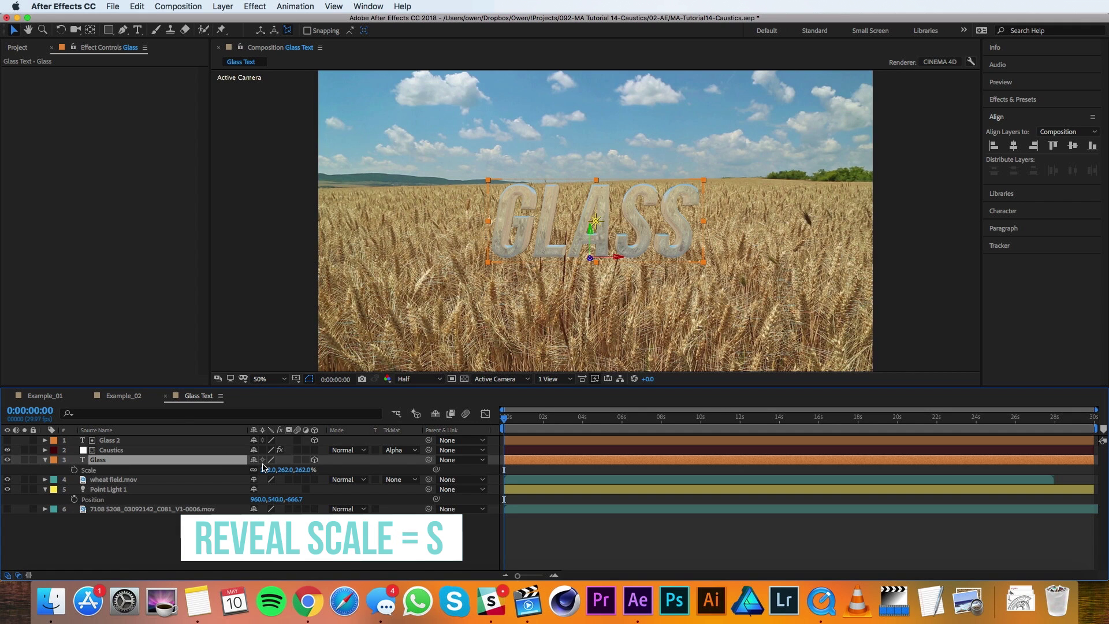
{"action": "left_click_drag", "start_coordinate": [264, 468], "coordinate": [297, 471]}
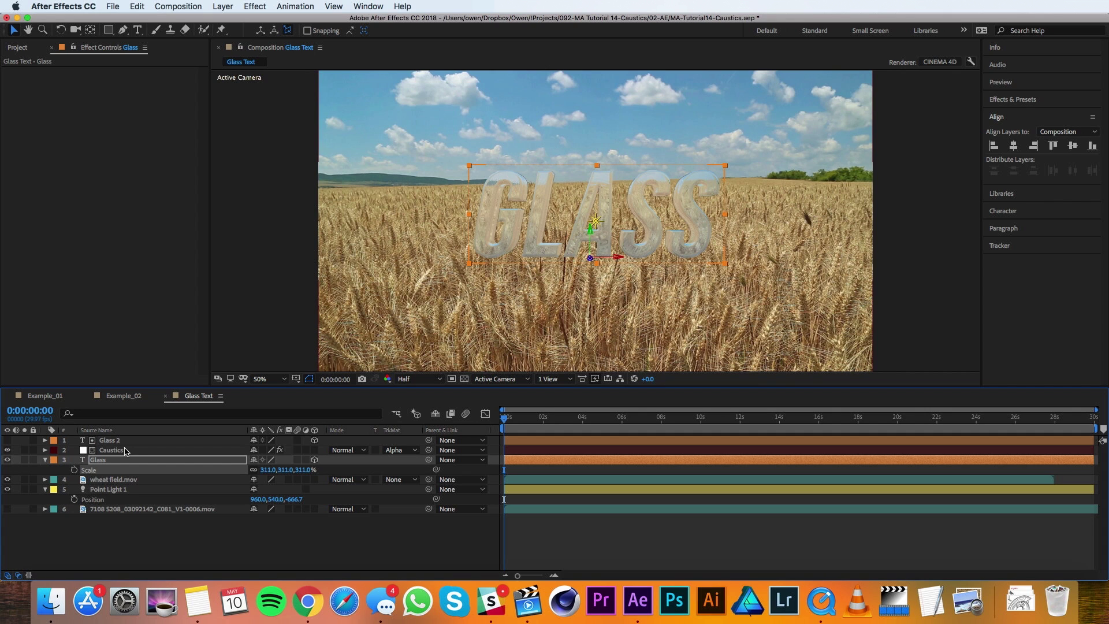
{"action": "left_click", "coordinate": [126, 451]}
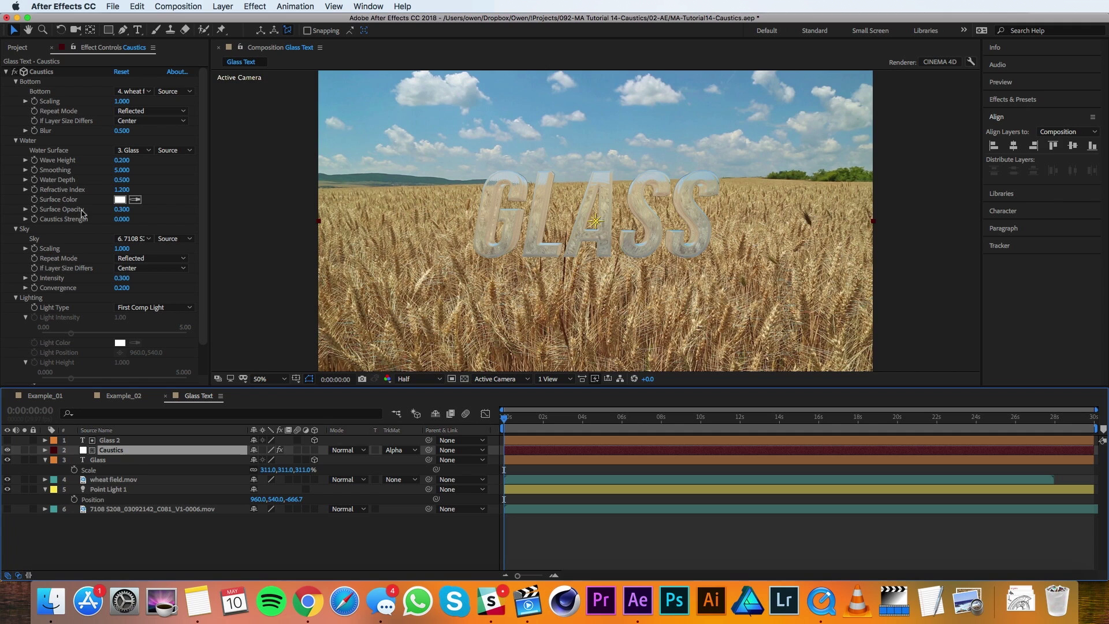
Step: Lower Caustics Surface Opacity and Sky Intensity to 0.2
{"action": "left_click", "coordinate": [116, 211]}
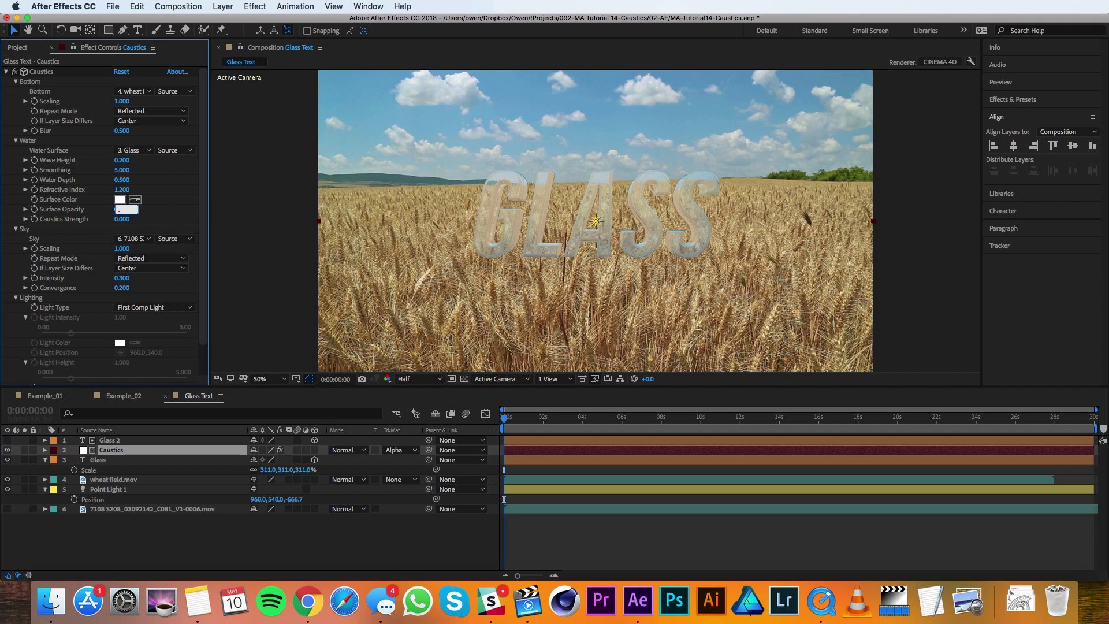
{"action": "left_click", "coordinate": [115, 210]}
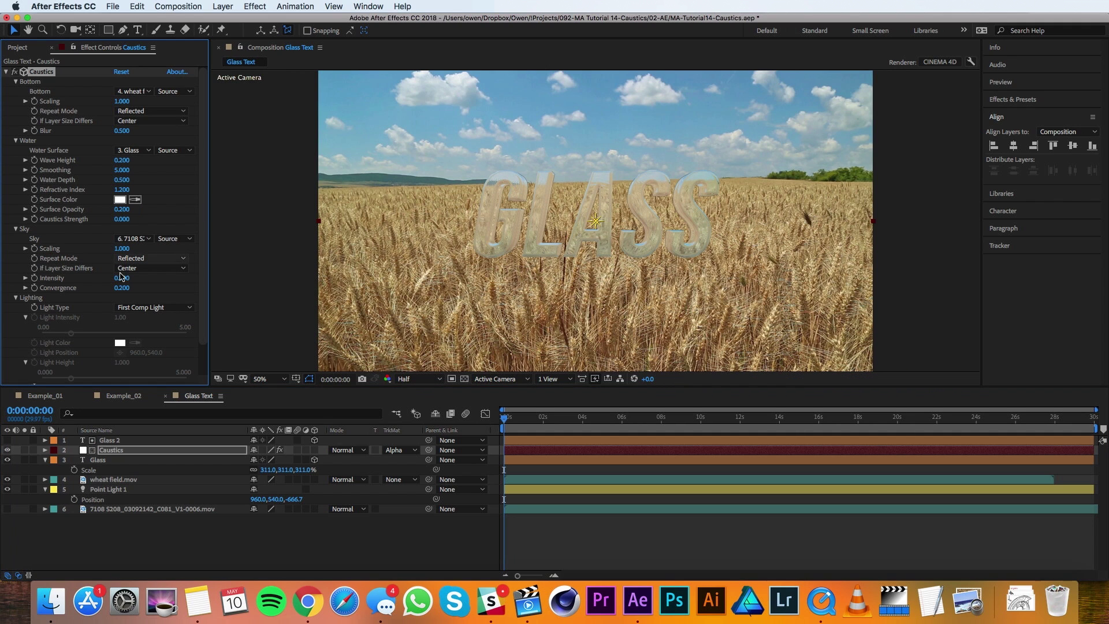
{"action": "left_click_drag", "start_coordinate": [122, 277], "coordinate": [114, 278]}
Step: Add Brightness & Contrast to Caustics with Contrast 50
{"action": "left_click", "coordinate": [255, 6]}
{"action": "mouse_move", "coordinate": [324, 115]}
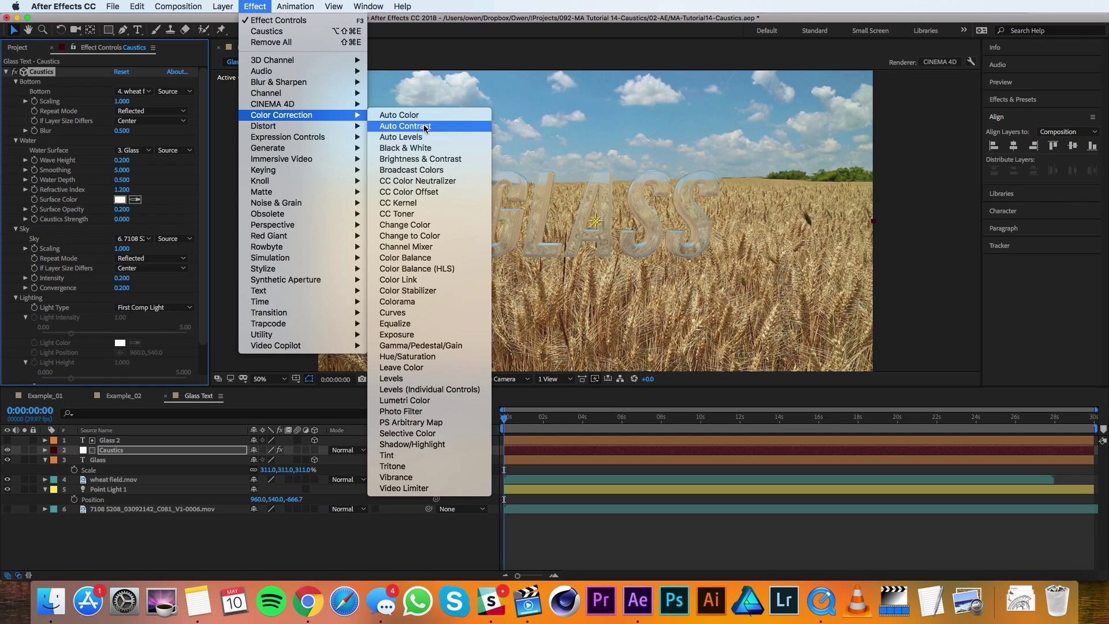
{"action": "left_click", "coordinate": [445, 159]}
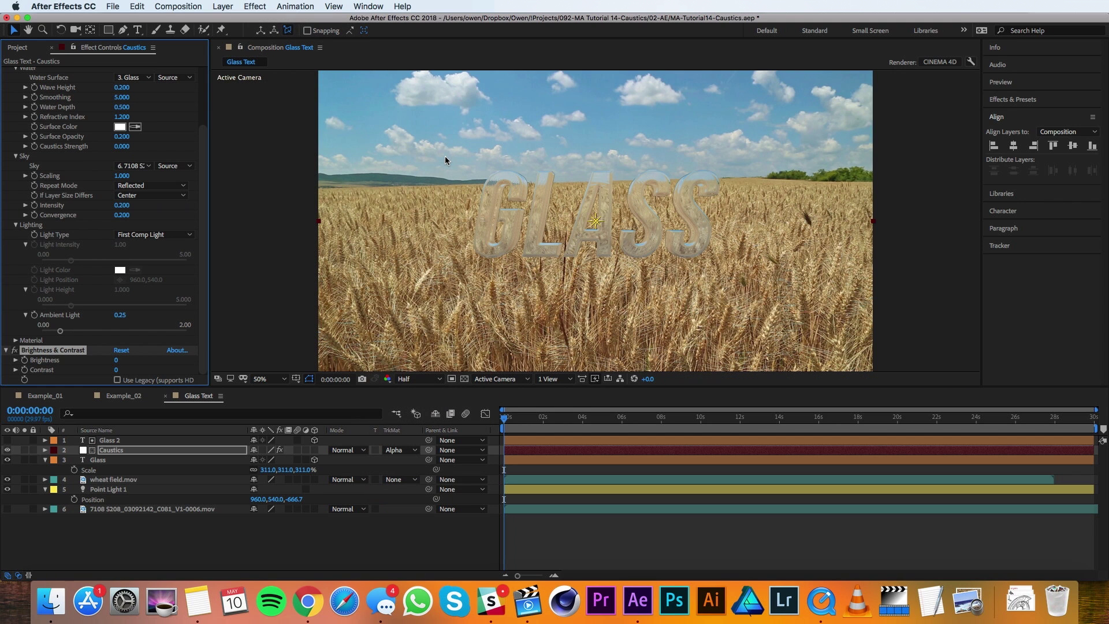
{"action": "left_click", "coordinate": [114, 374]}
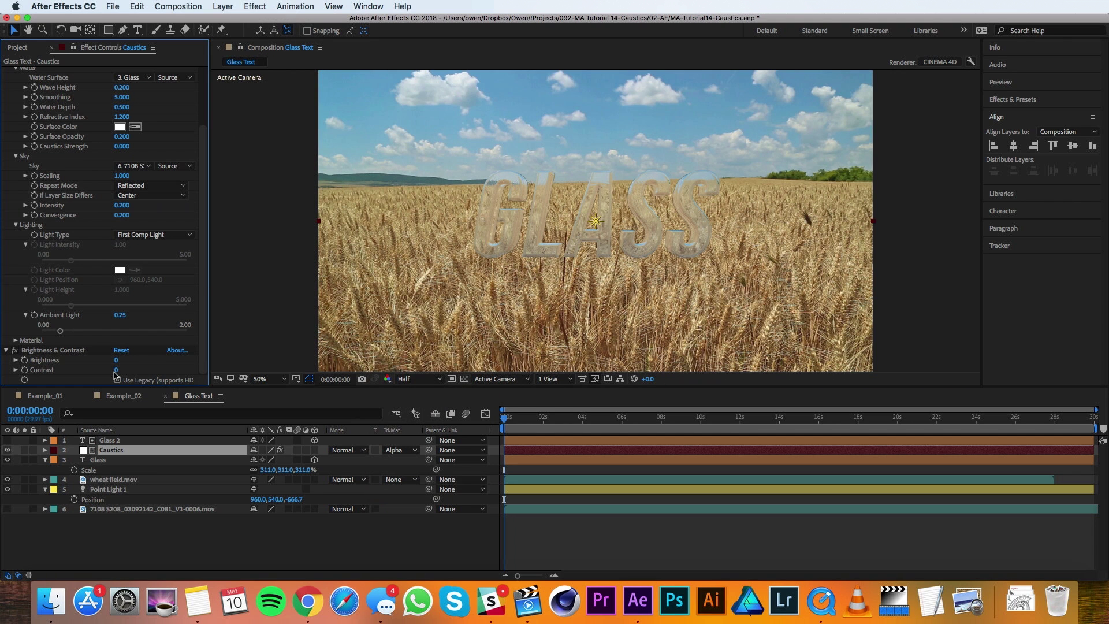
{"action": "left_click", "coordinate": [116, 369]}
{"action": "type", "text": "50"}
{"action": "key", "text": "Return"}
Step: Add a Tint effect to Caustics with Amount 15%
{"action": "left_click", "coordinate": [255, 6]}
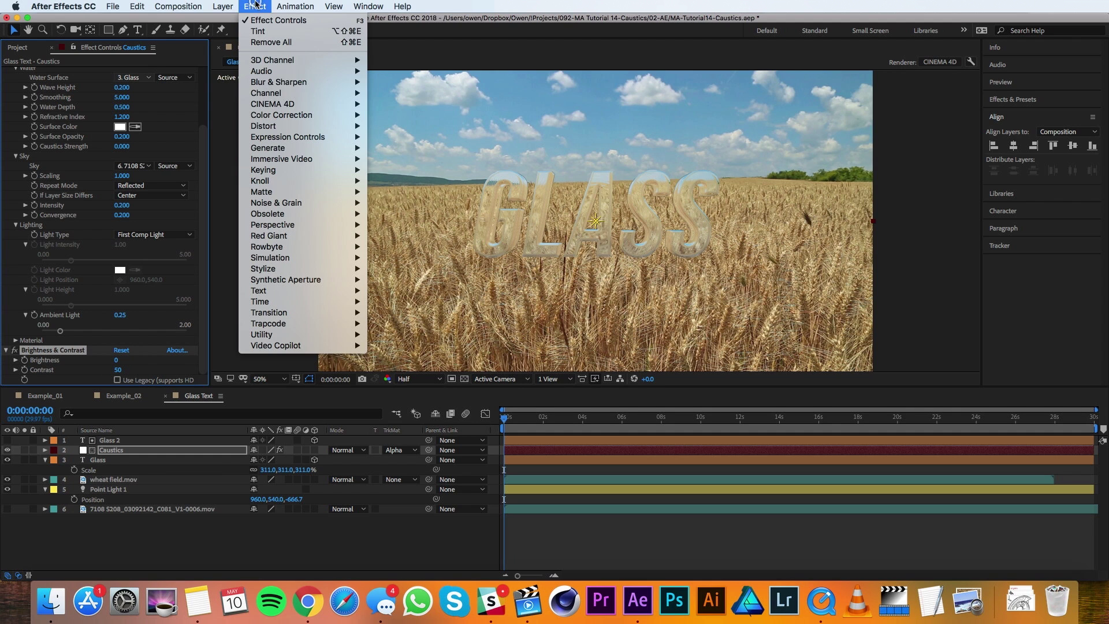
{"action": "mouse_move", "coordinate": [312, 115]}
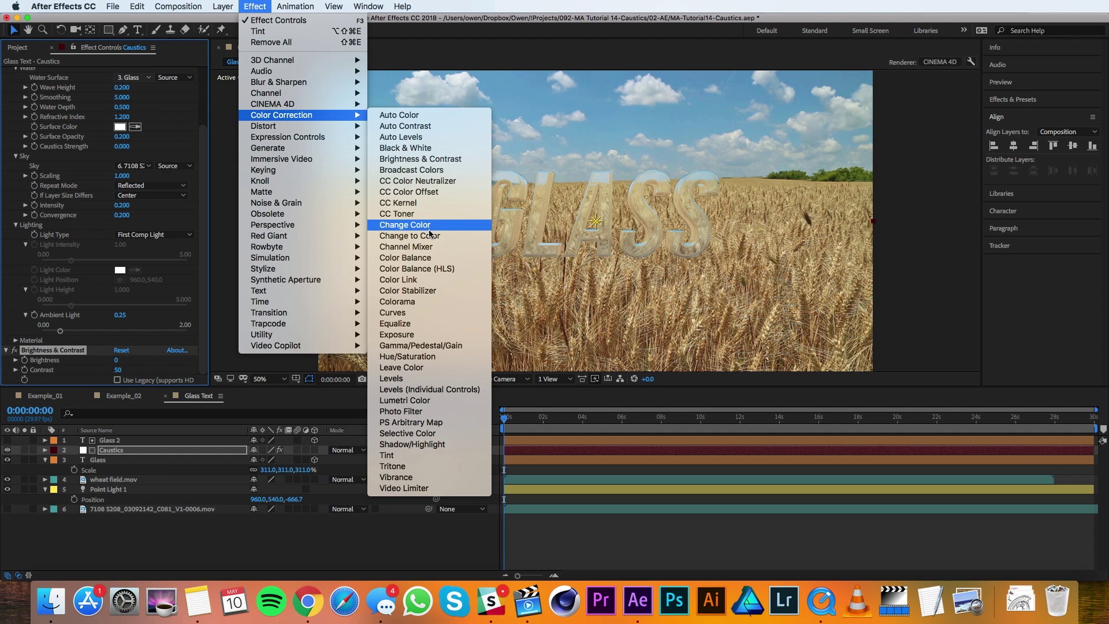
{"action": "left_click", "coordinate": [421, 455]}
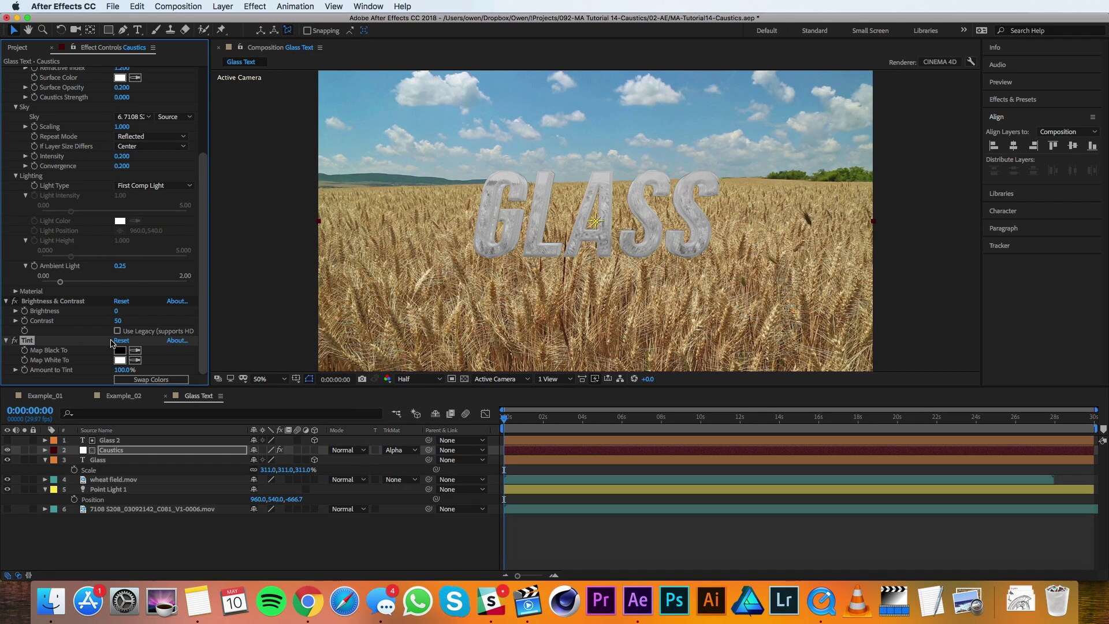
{"action": "left_click", "coordinate": [125, 370]}
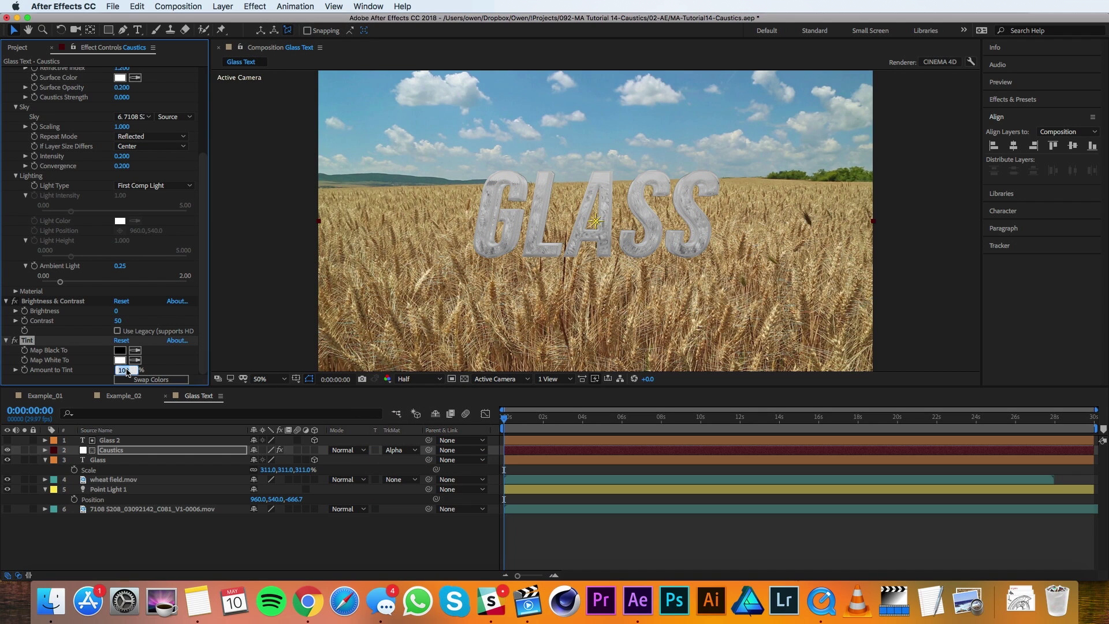
{"action": "type", "text": "15"}
{"action": "key", "text": "Return"}
{"action": "left_click_drag", "start_coordinate": [539, 419], "coordinate": [544, 424]}
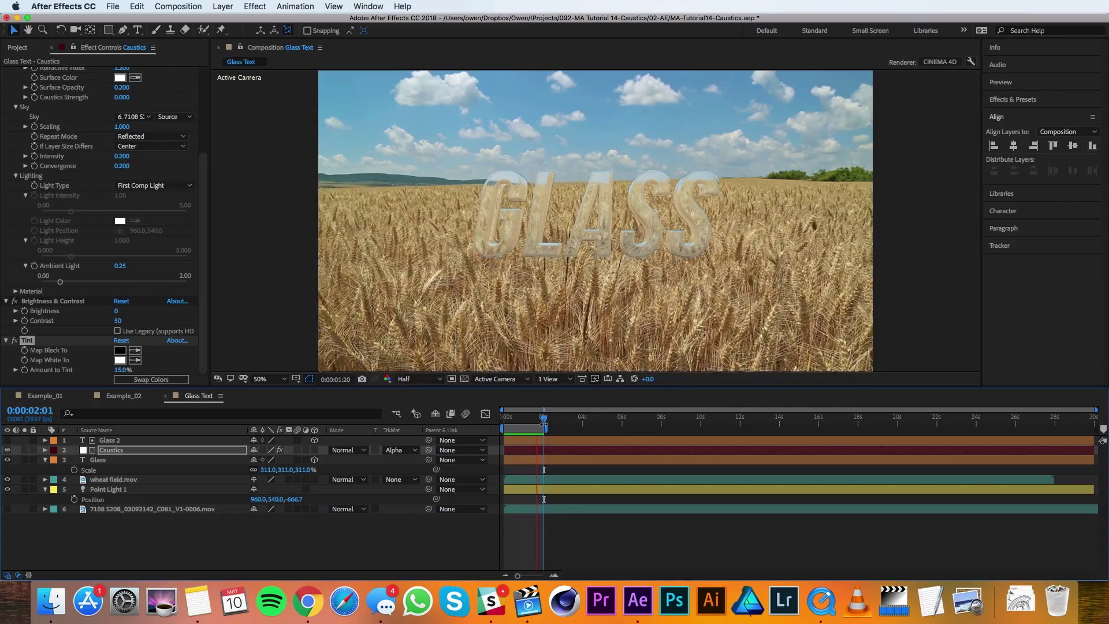
{"action": "left_click", "coordinate": [138, 398]}
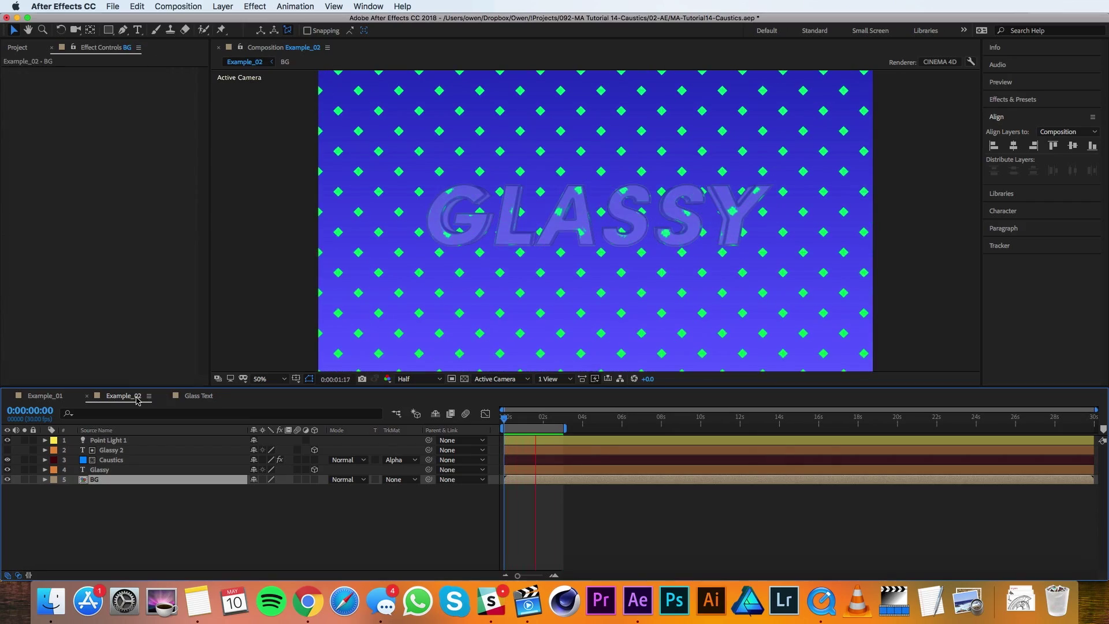